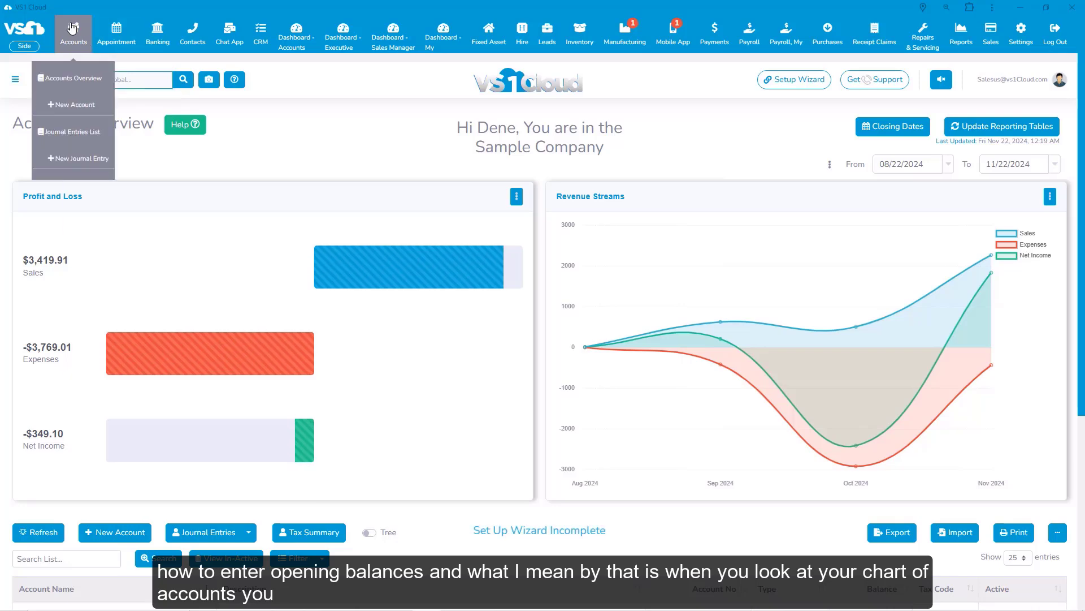
Open the accounts overview and look through the chart of accounts with its types and balances.
left_click(74, 35)
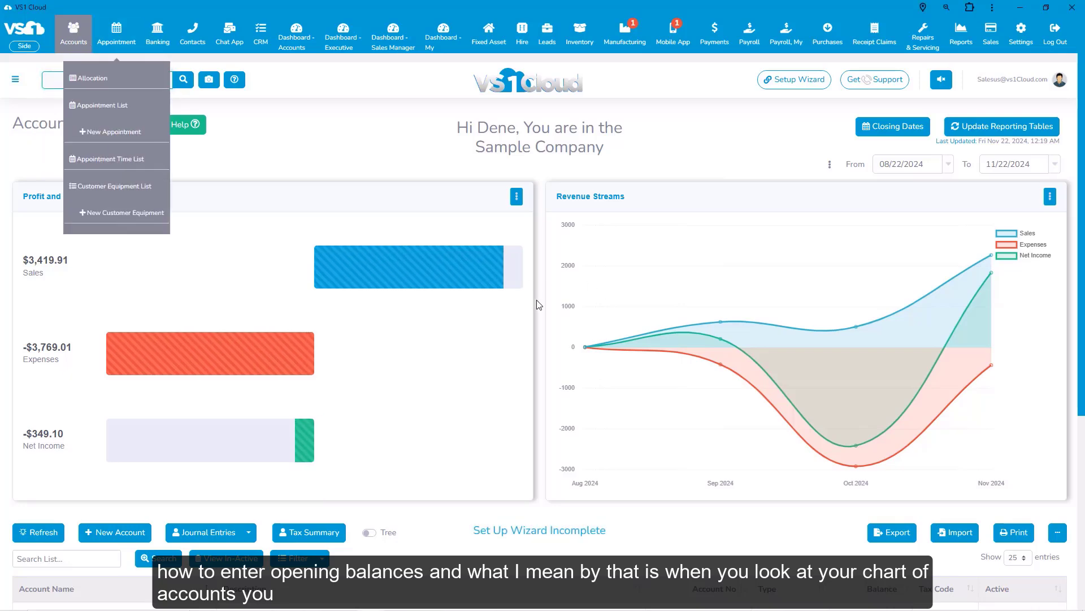
scroll(540, 305, "down", 5)
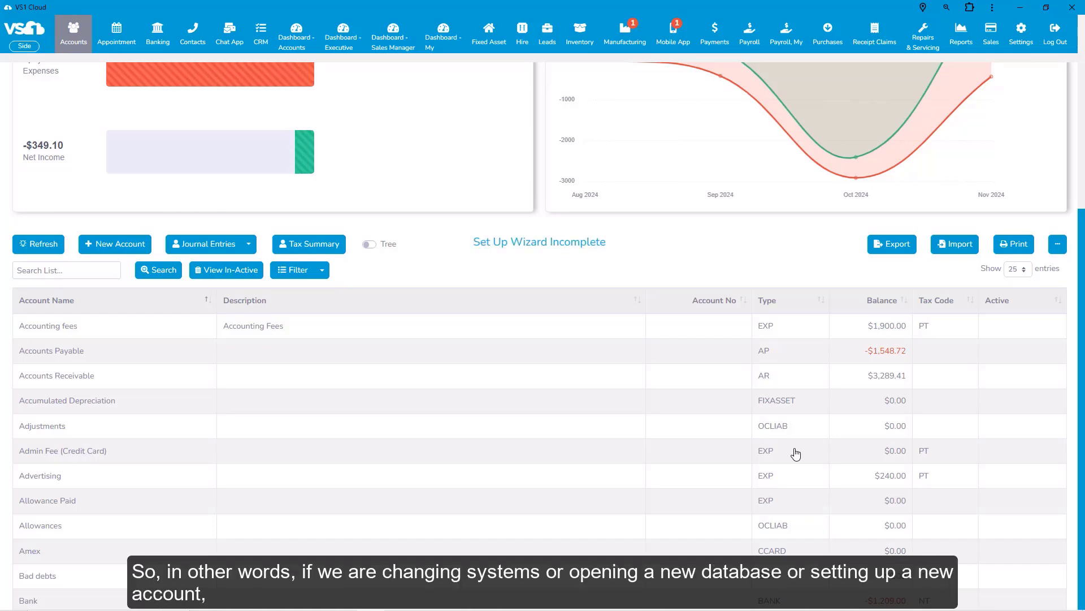
scroll(632, 387, "up", 5)
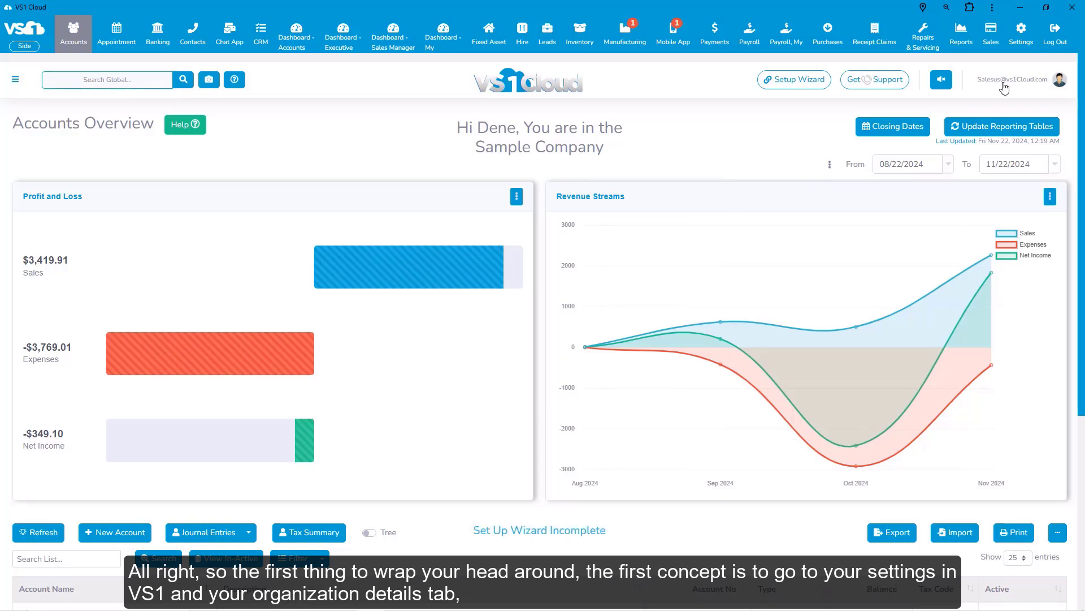
Set the year end to October in the organization details and save the change.
left_click(1021, 35)
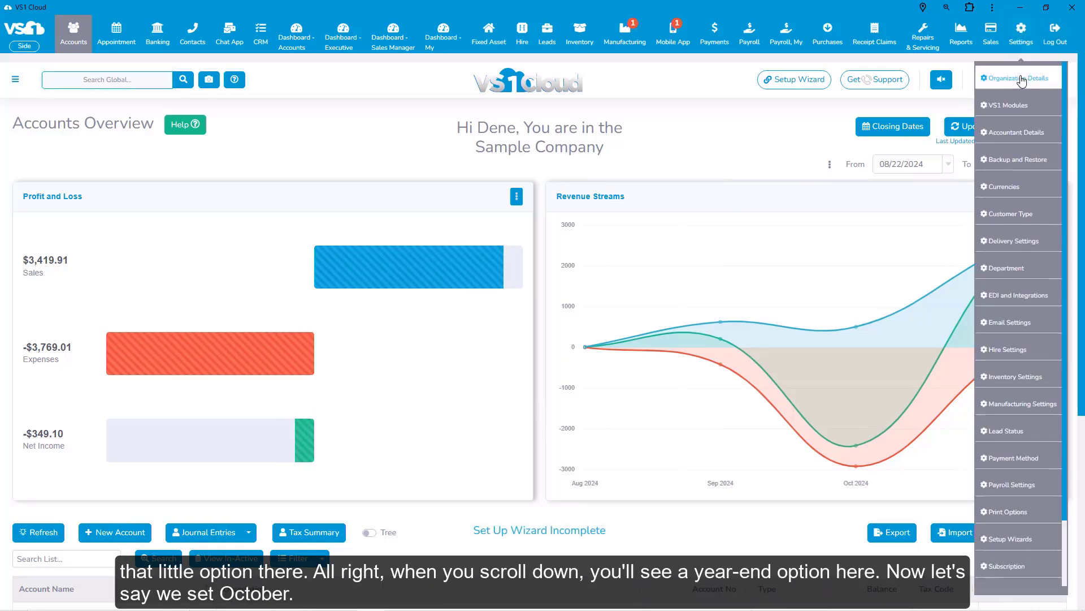
left_click(1022, 81)
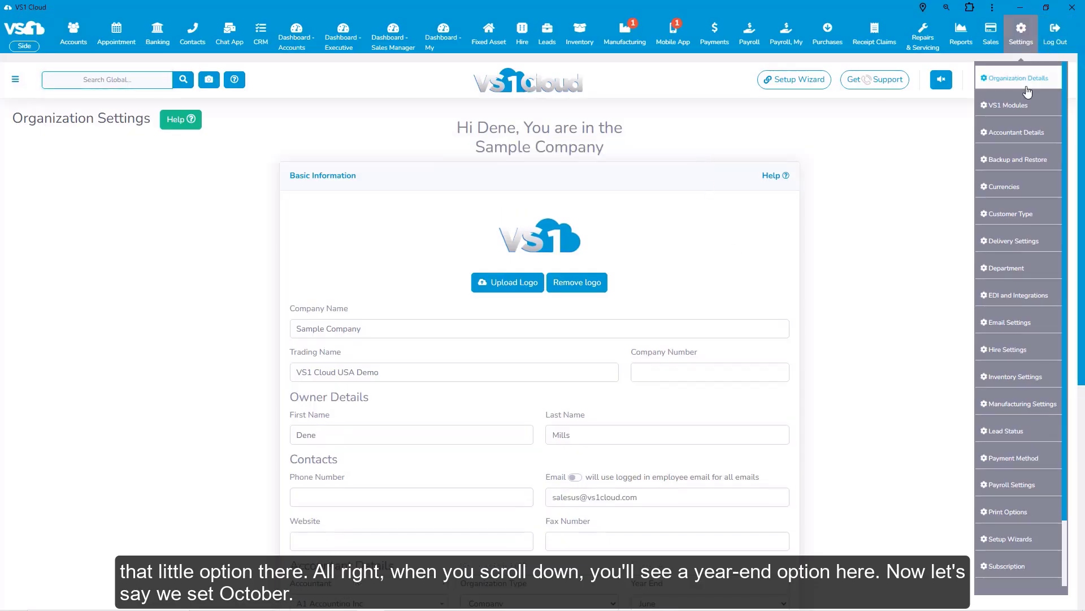
scroll(835, 310, "down", 6)
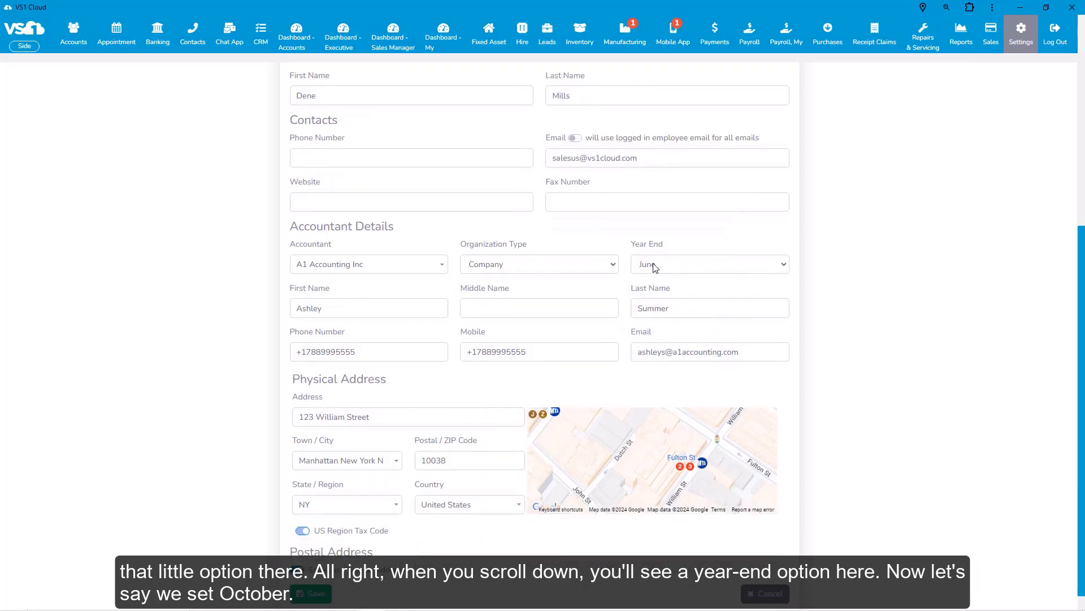
left_click(785, 263)
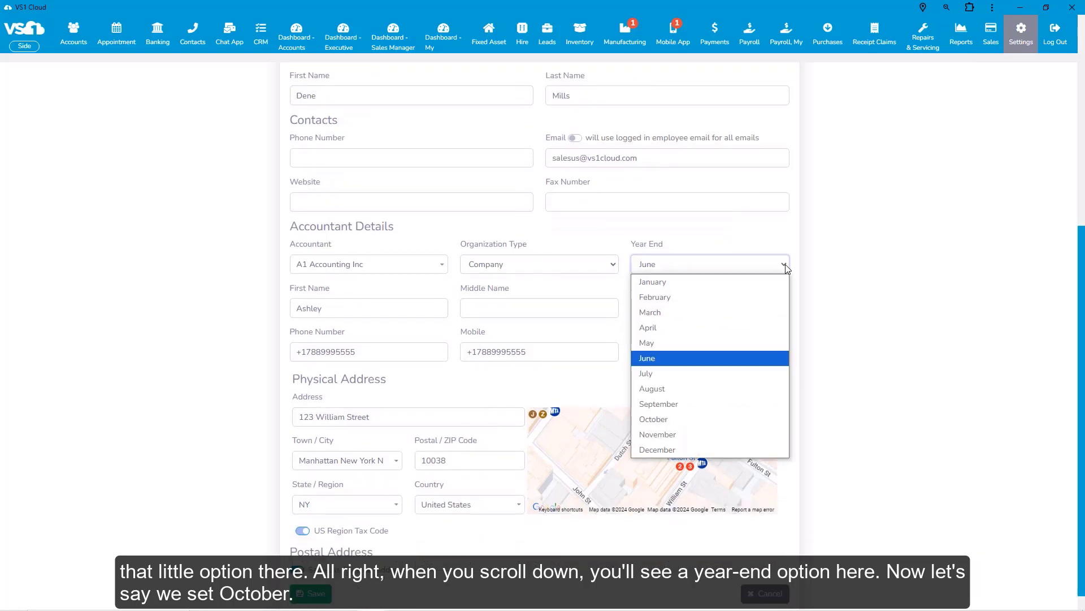
left_click(716, 423)
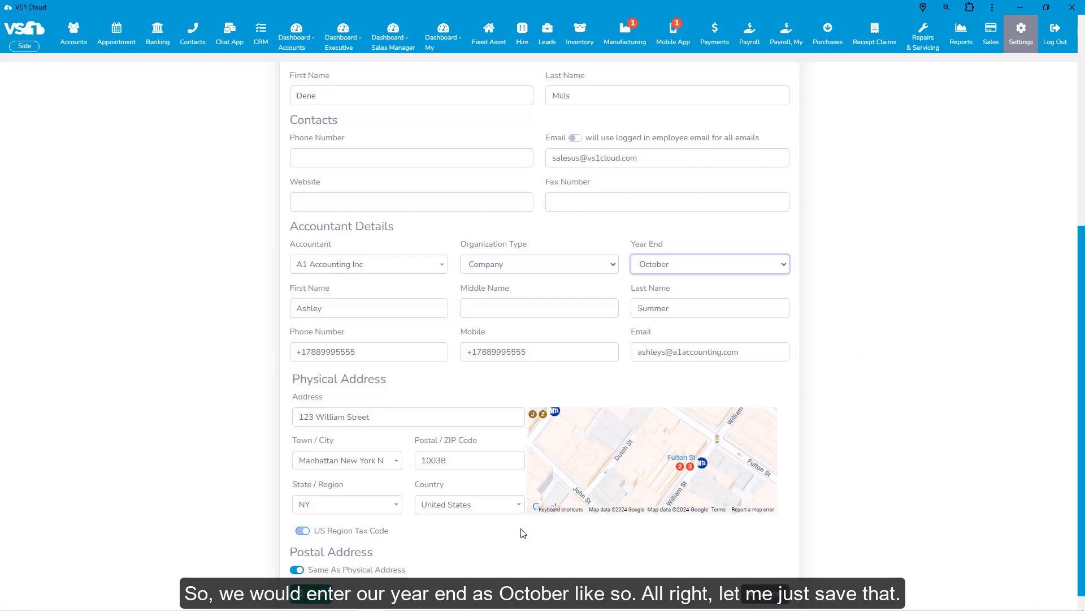
scroll(503, 545, "down", 1)
left_click(318, 574)
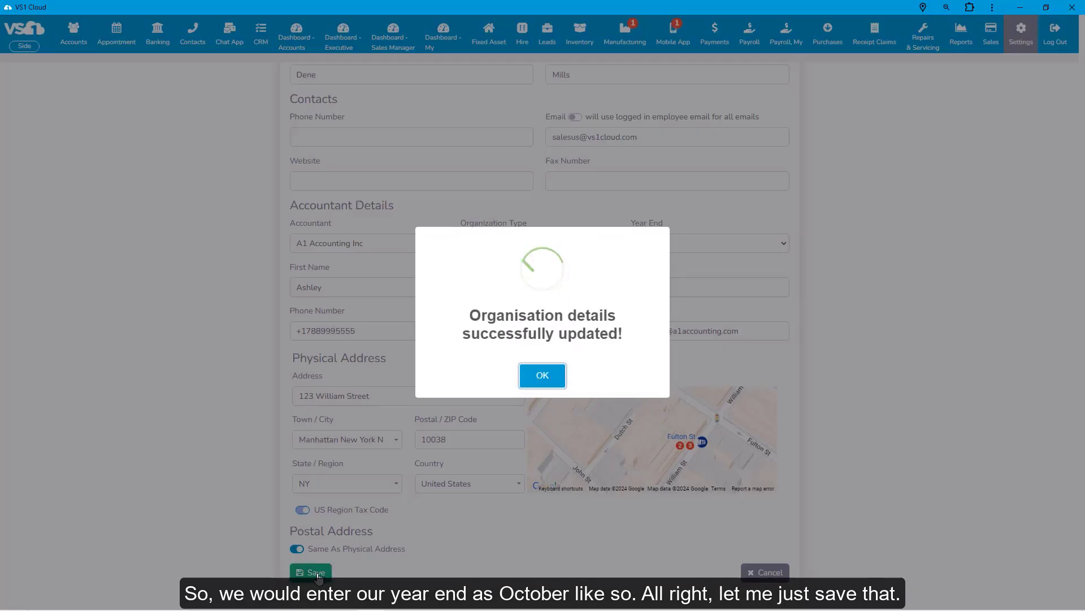
left_click(545, 384)
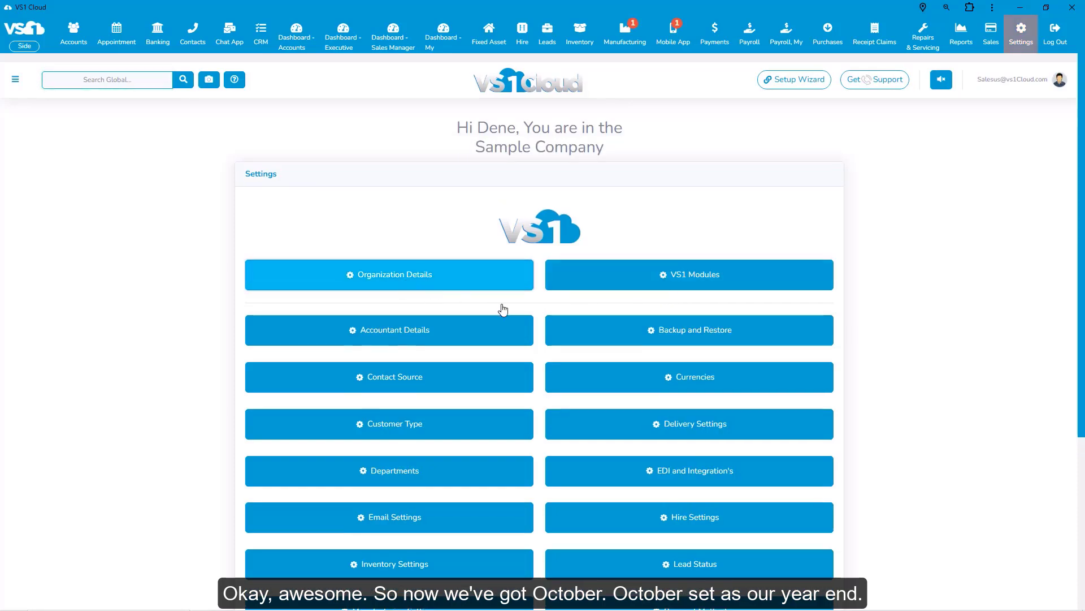
Reopen the organization details and check the year end setting.
scroll(733, 424, "down", 4)
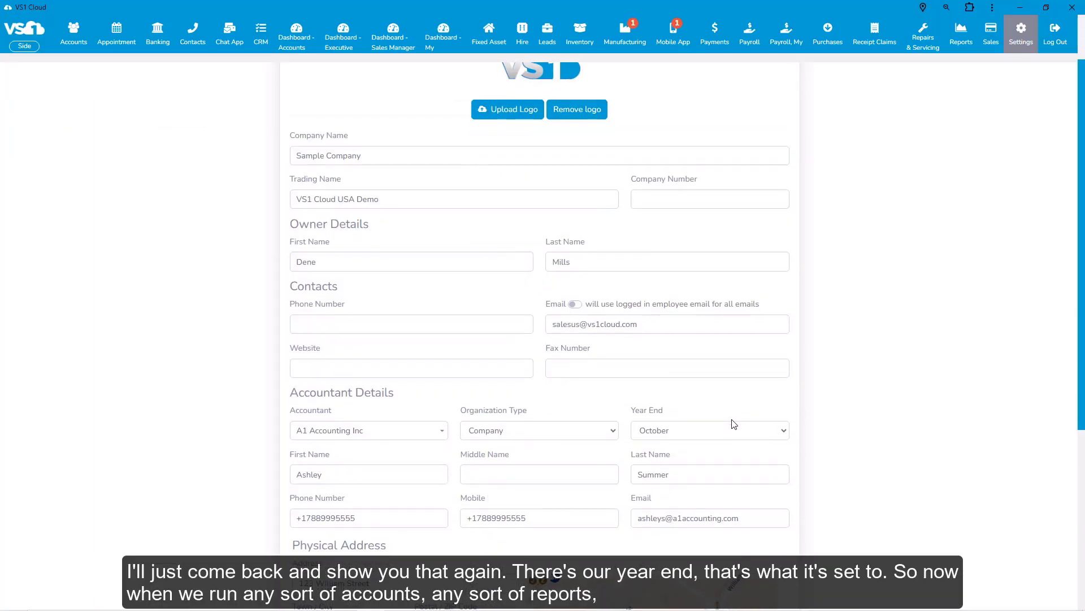
scroll(734, 424, "down", 2)
scroll(686, 331, "up", 5)
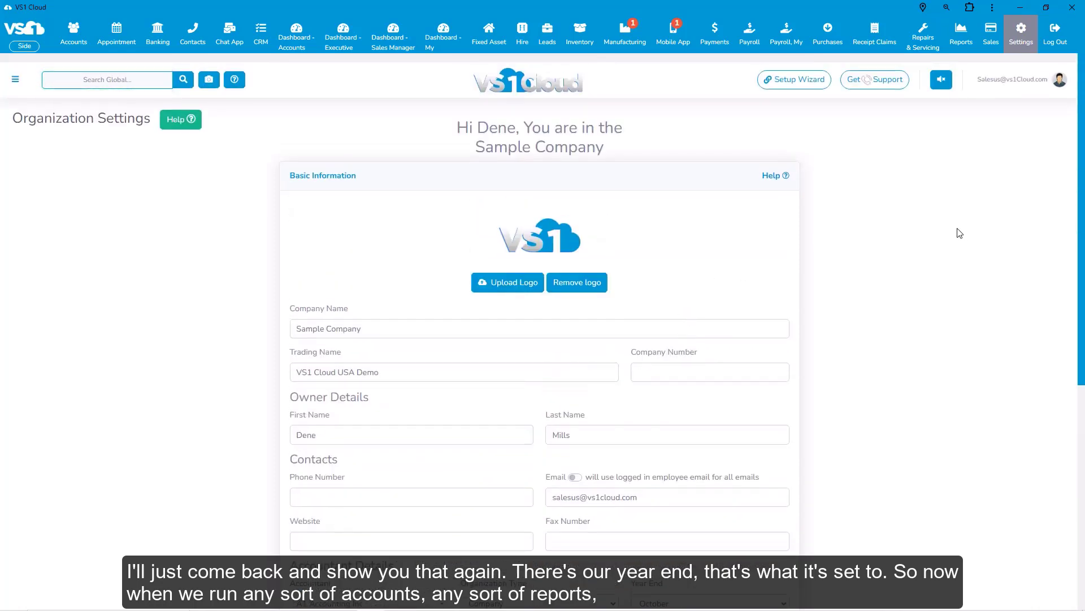
Open the Balance Sheet report dated 10/31/2024 and review its asset and liability account totals.
left_click(962, 44)
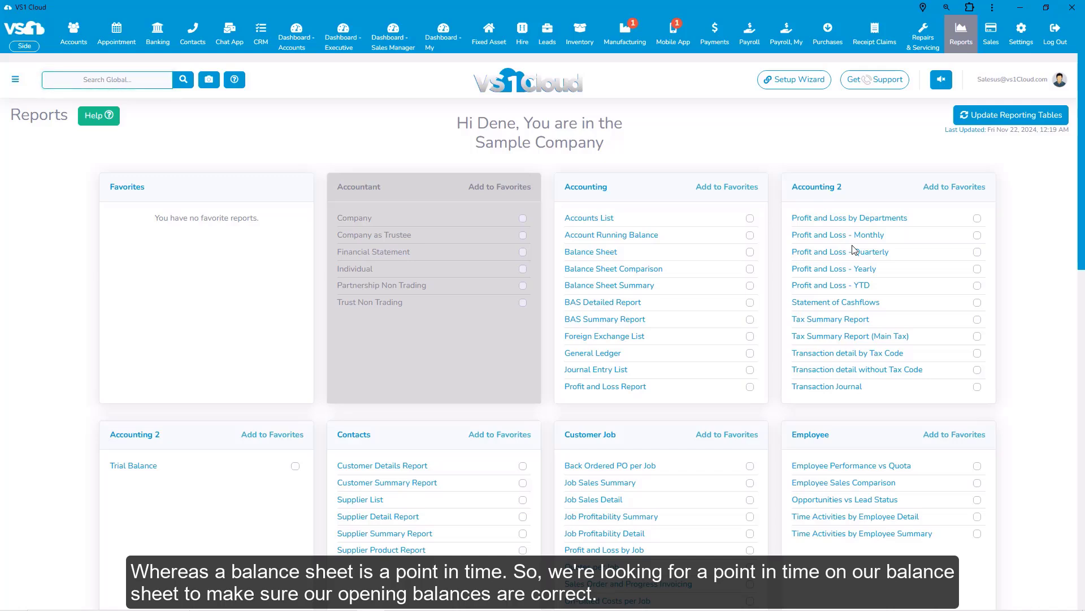
left_click(591, 252)
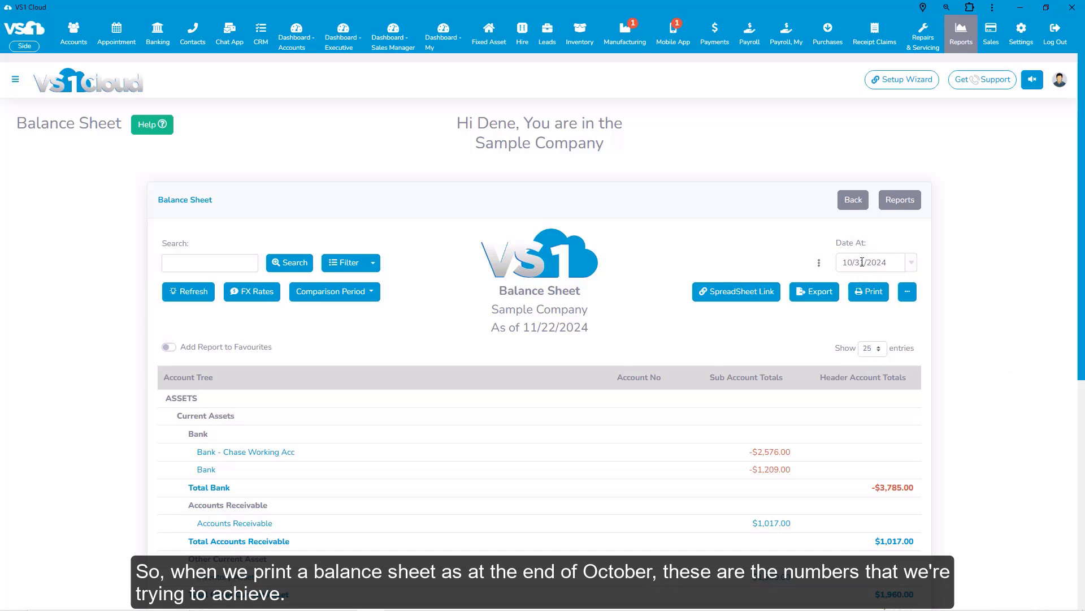
scroll(709, 418, "down", 4)
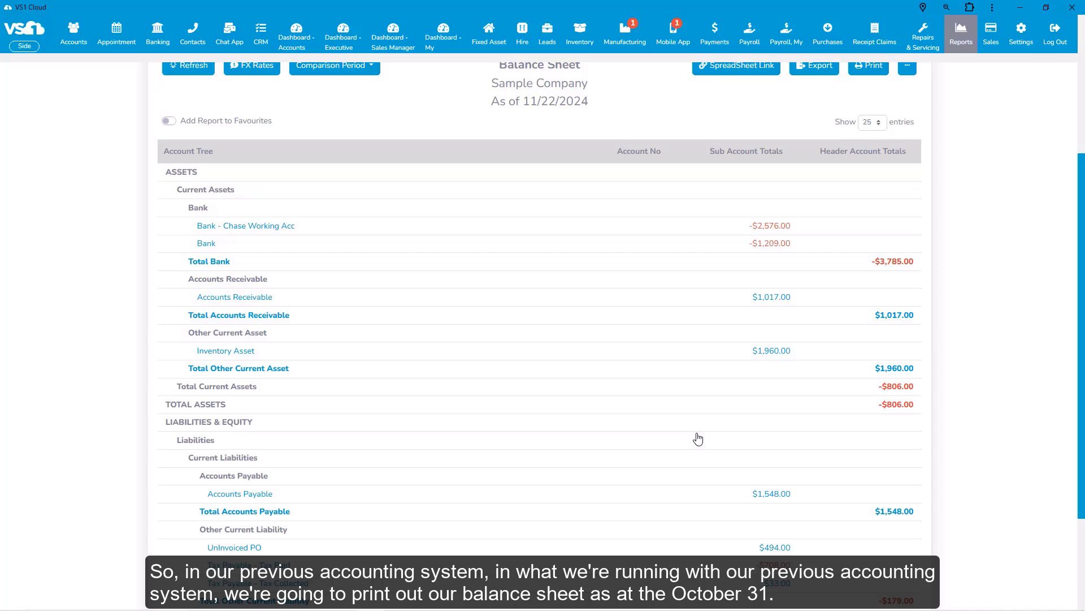
scroll(727, 332, "up", 4)
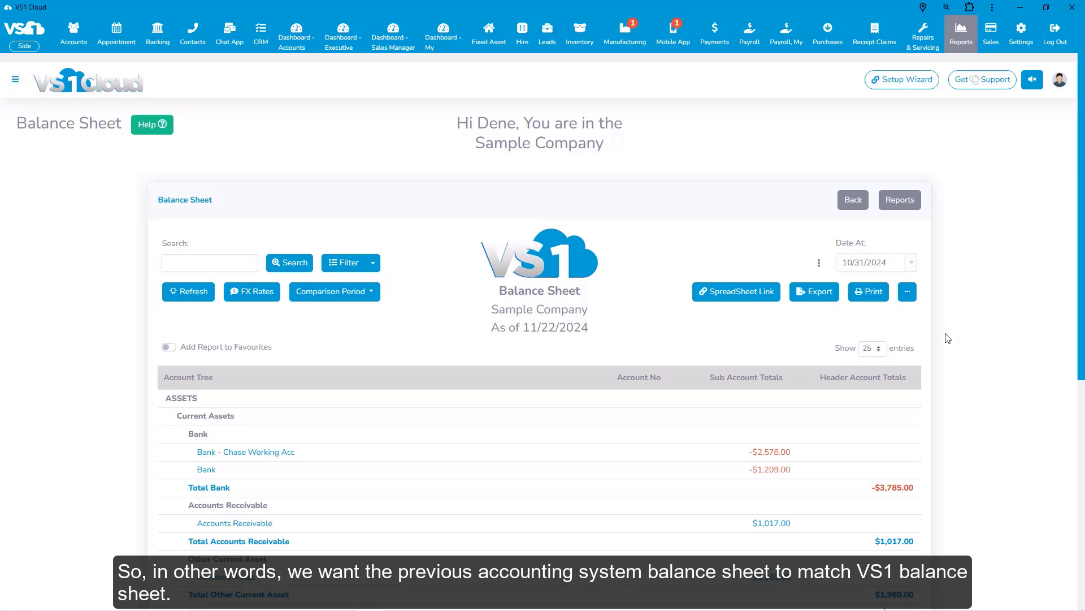
scroll(1016, 345, "down", 2)
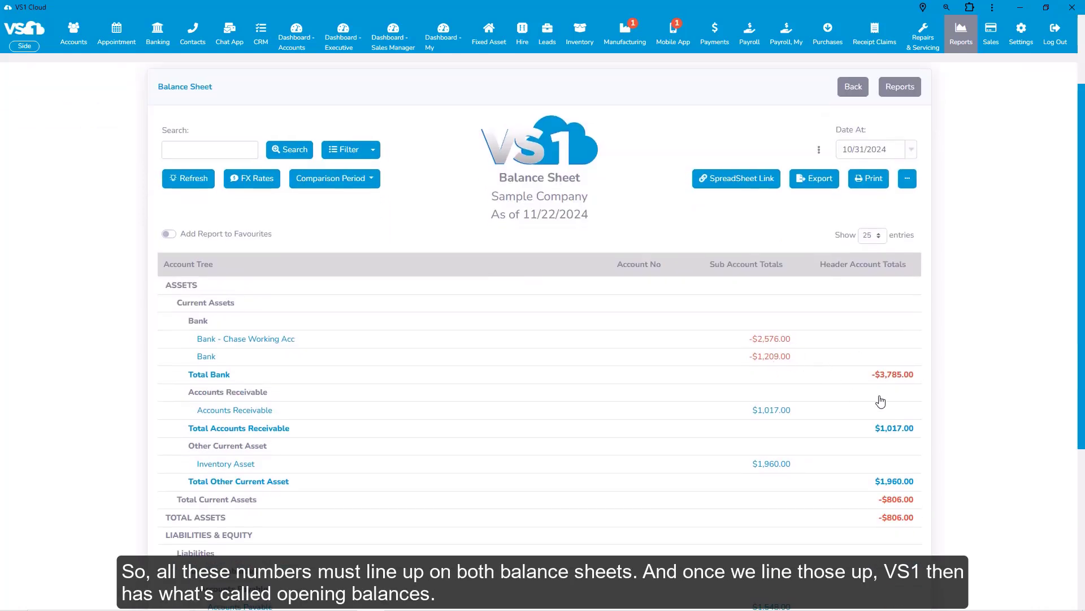
scroll(1009, 477, "up", 2)
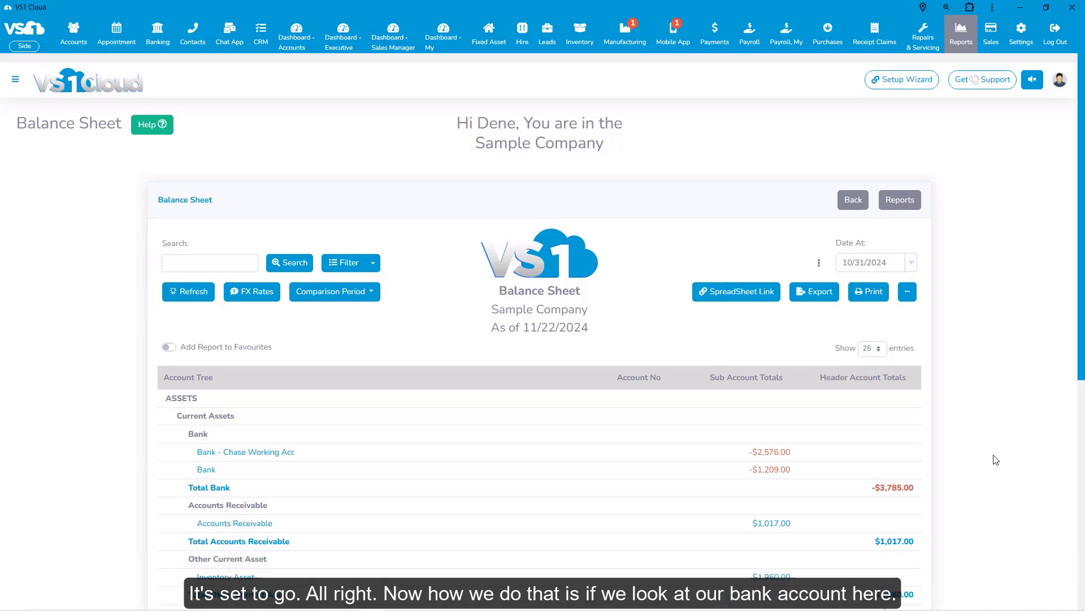
scroll(992, 448, "down", 2)
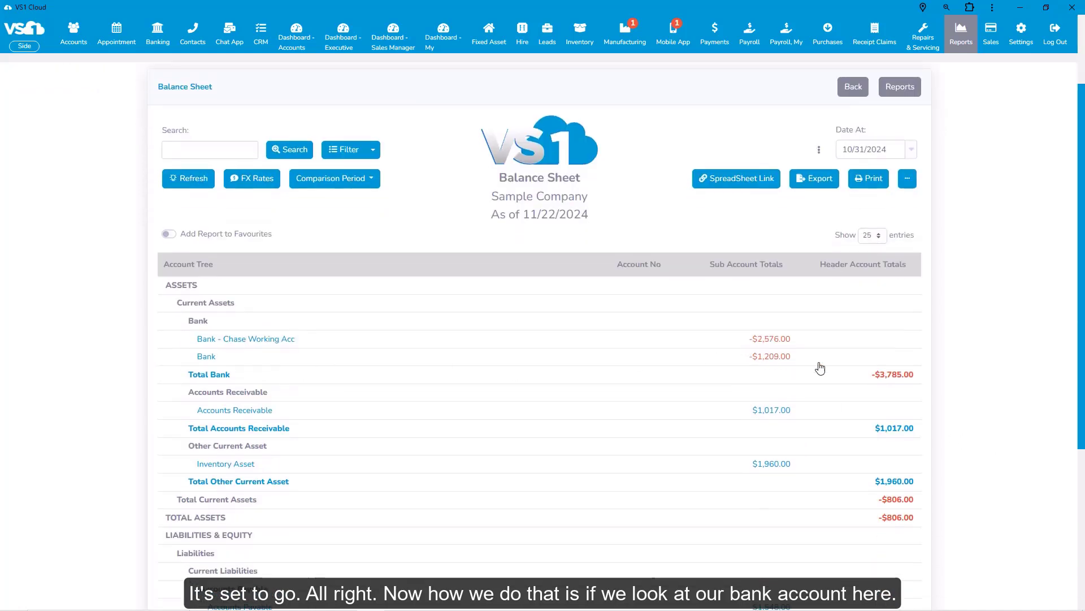
scroll(969, 343, "up", 2)
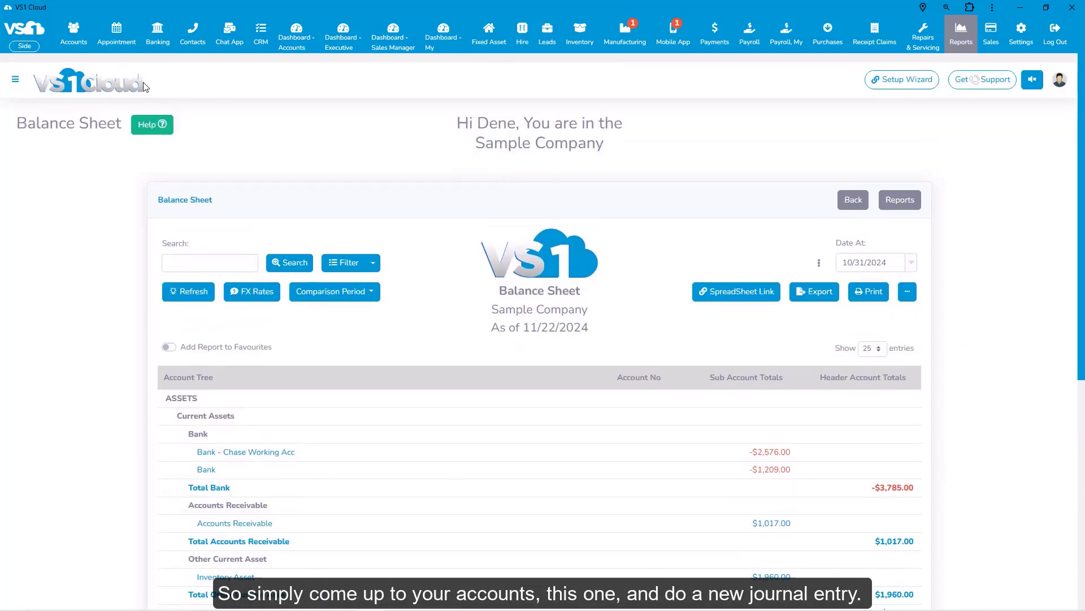
Create a new journal entry whose first line uses the Bank account with a credit of $10,000.
mouse_move(74, 41)
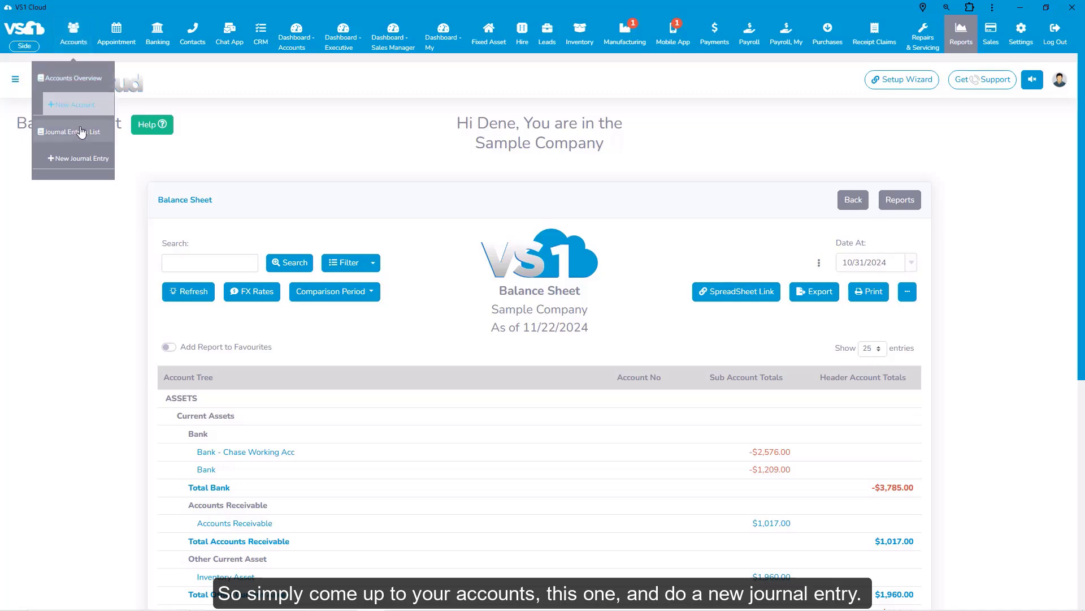
left_click(83, 162)
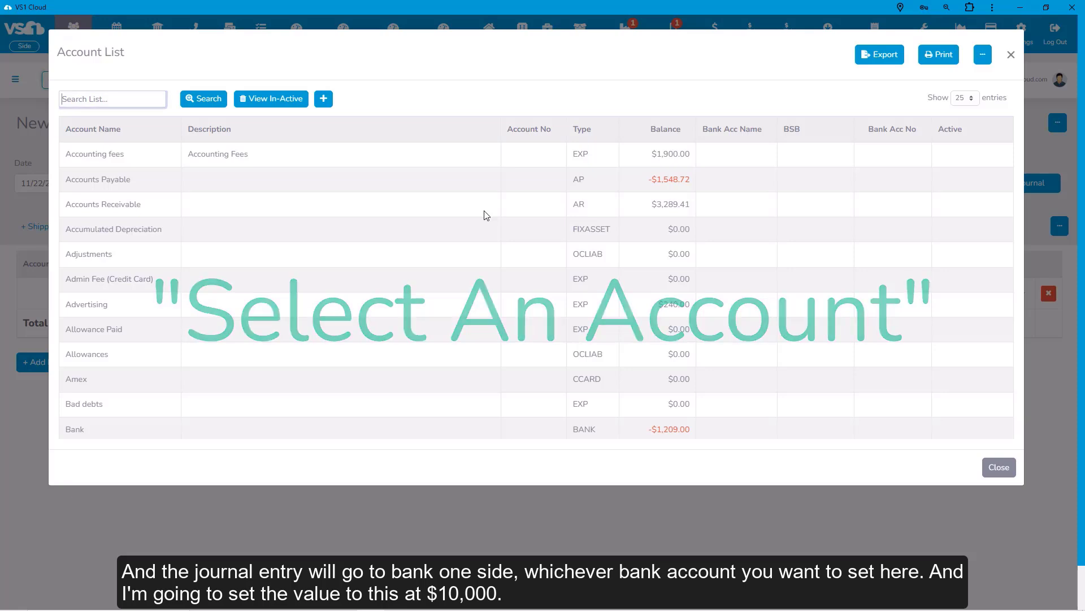
type("bank")
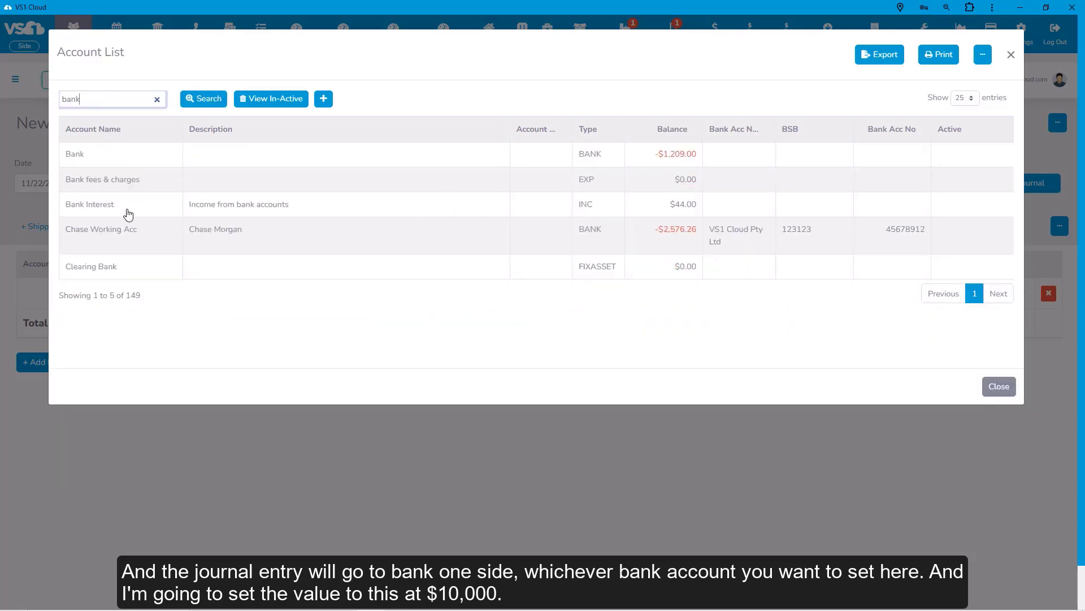
left_click(93, 157)
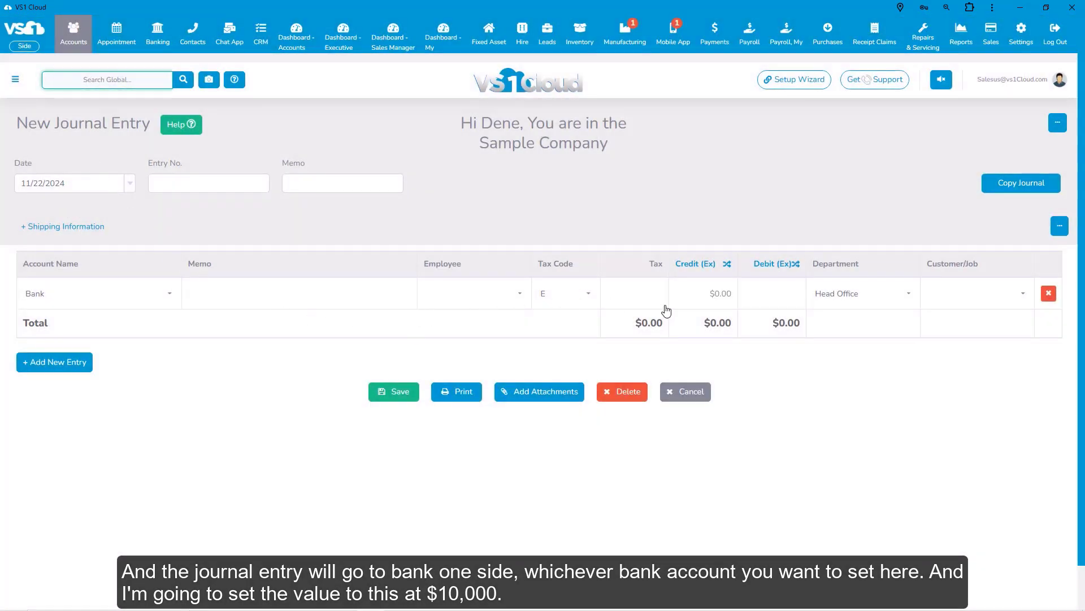
left_click(702, 295)
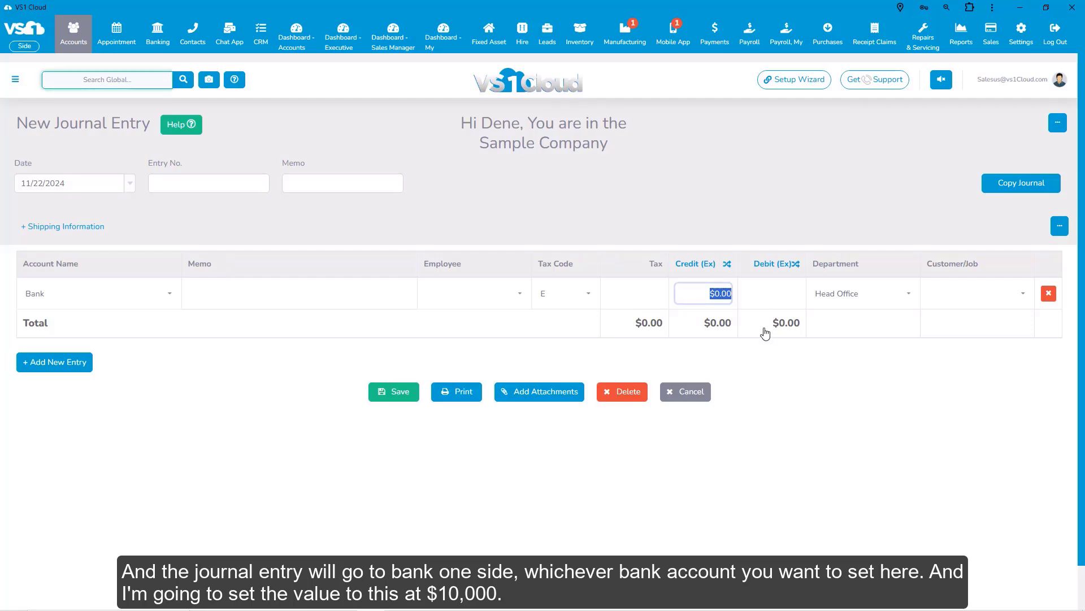
type("10,0")
type("000")
Add a second journal line for the Opening Bal Equity account to offset the Bank line.
key("Tab")
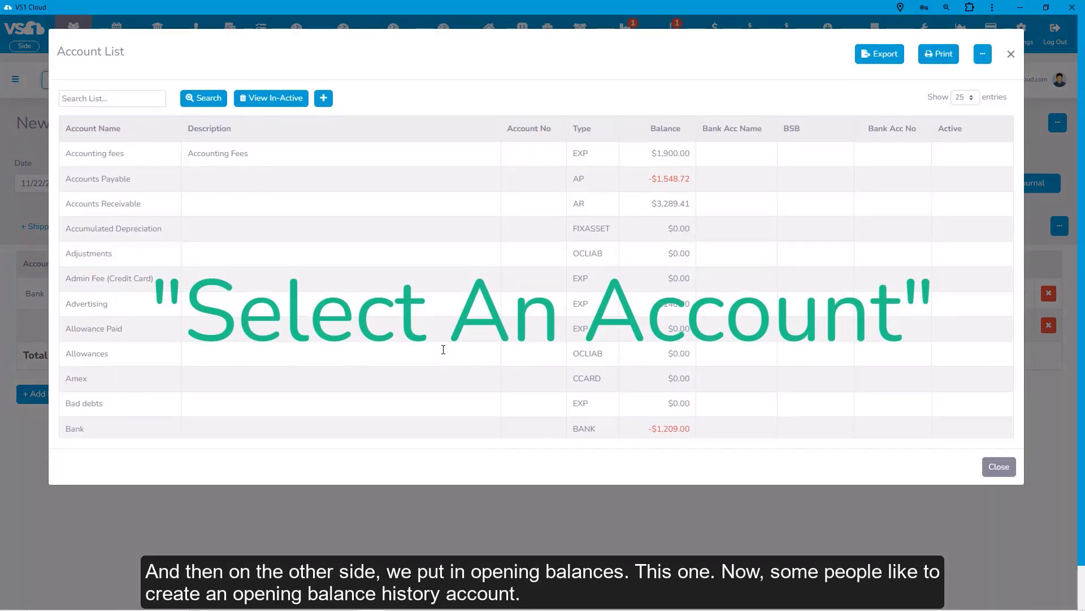
type("open")
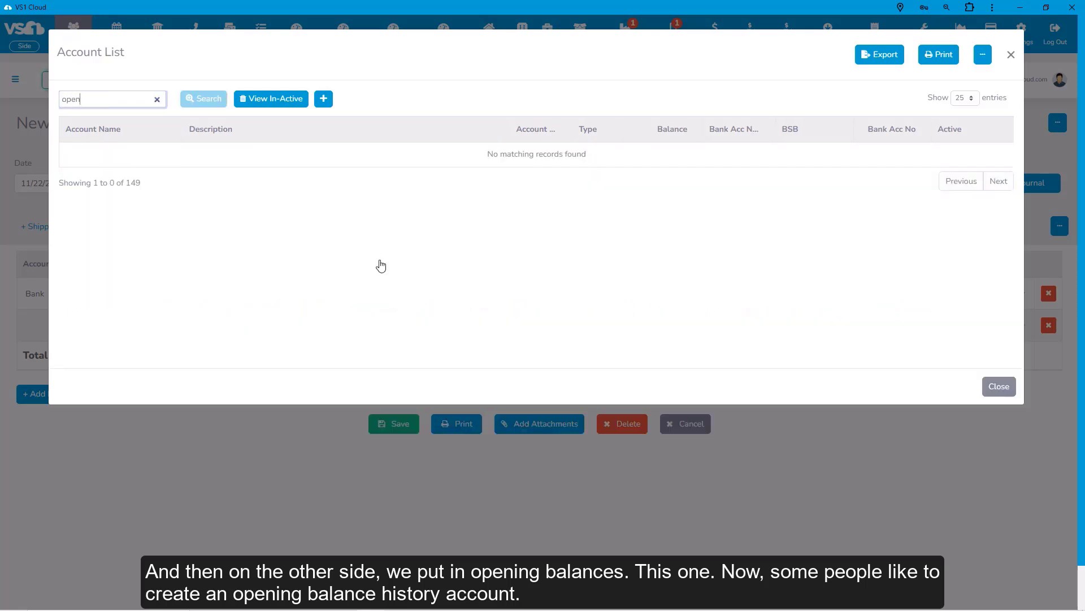
key("Return")
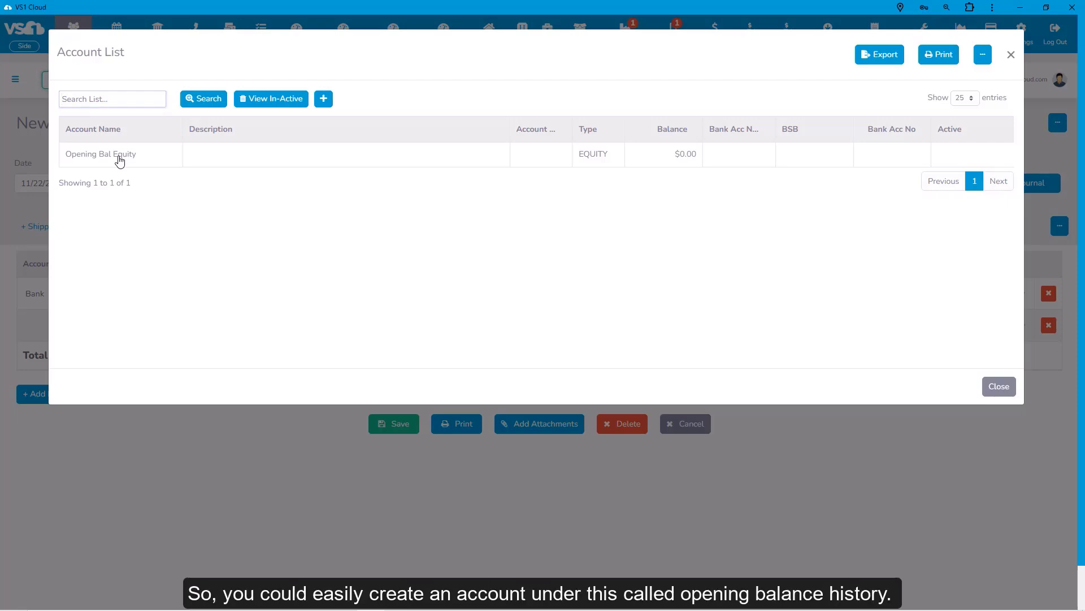
left_click(120, 161)
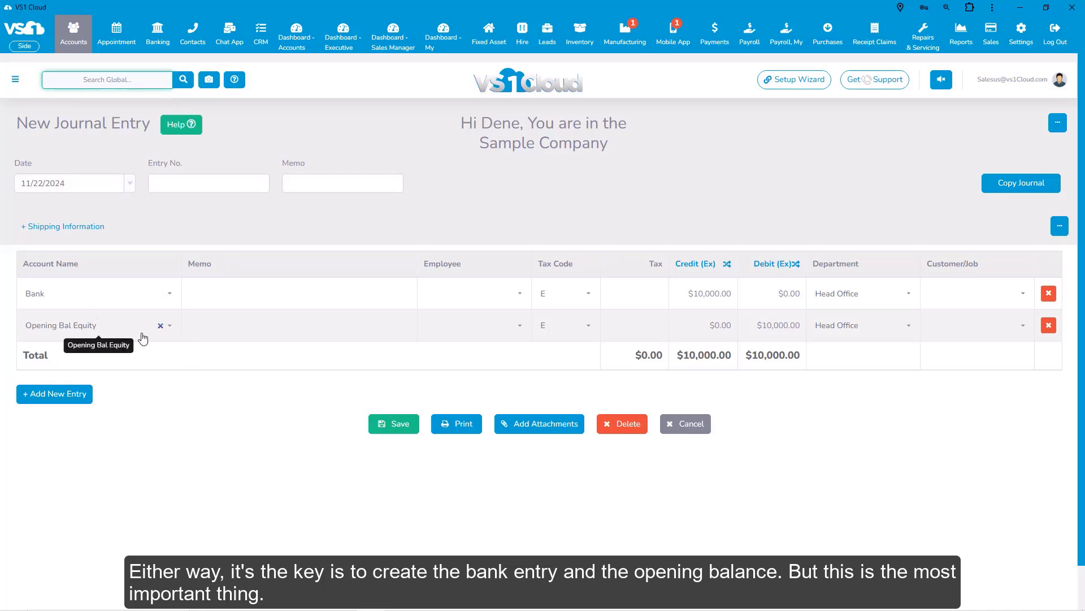
Date the journal entry 10/31/2024 and save it.
left_click(130, 184)
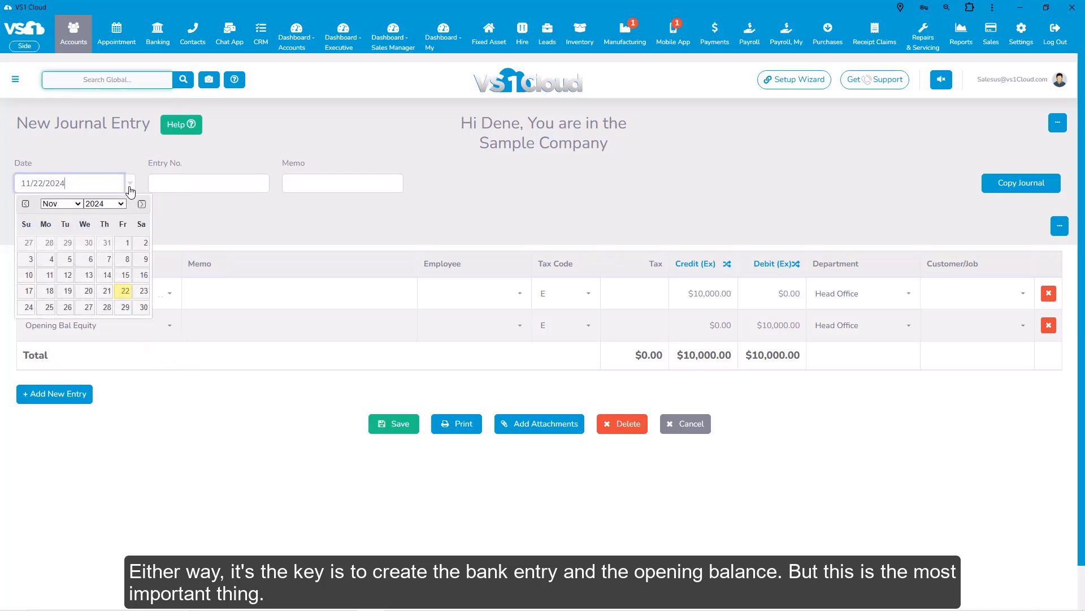
left_click(106, 242)
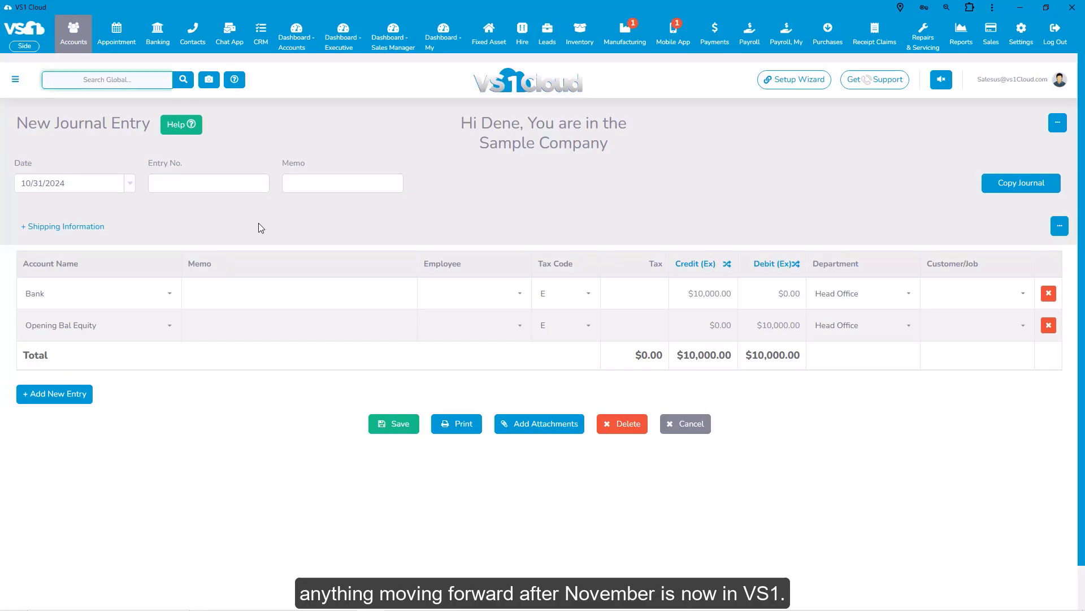
left_click(391, 423)
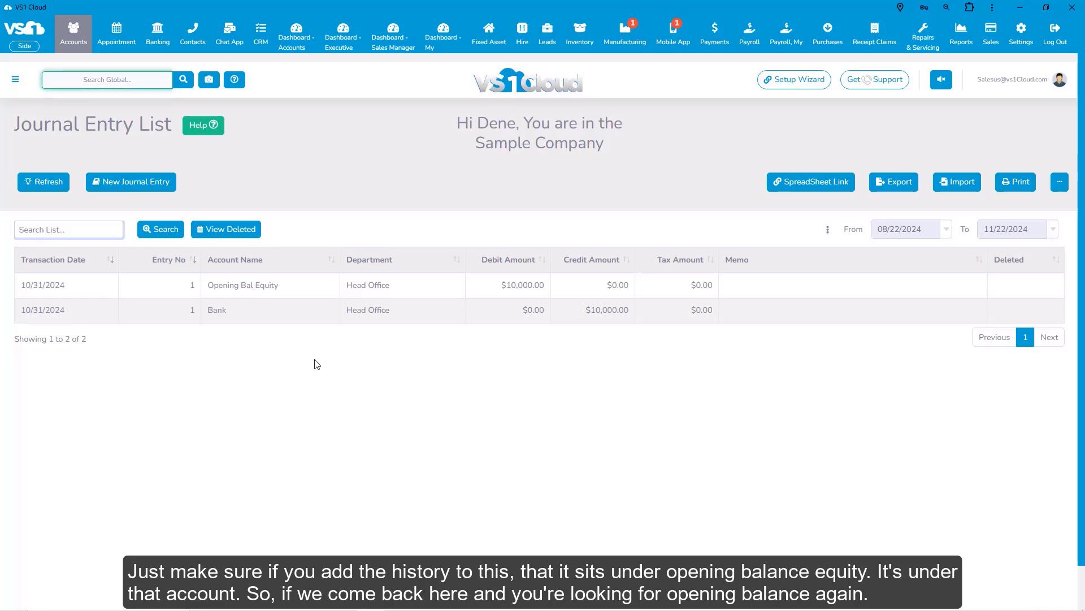
Search the accounts overview for "open" and view the Opening Bal Equity account's details without changing them.
left_click(78, 37)
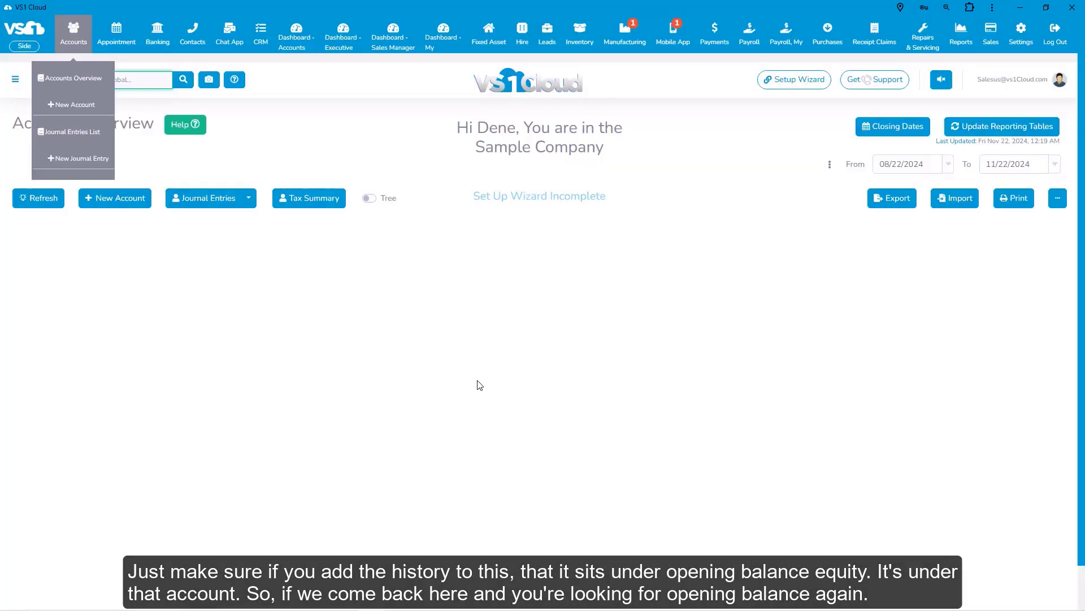
scroll(256, 476, "down", 4)
scroll(256, 477, "down", 2)
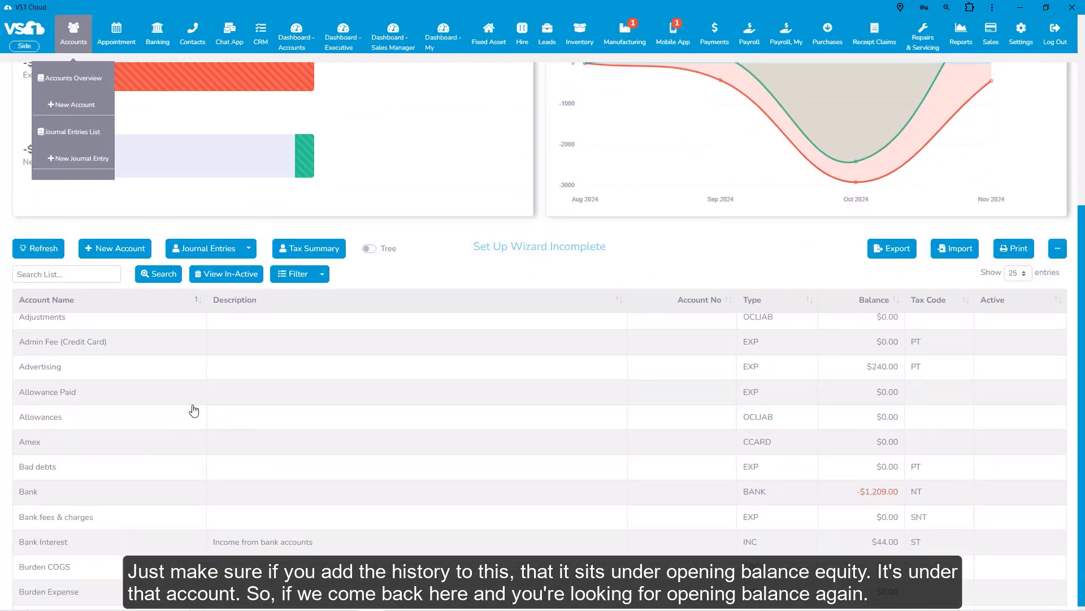
left_click(60, 276)
type("open")
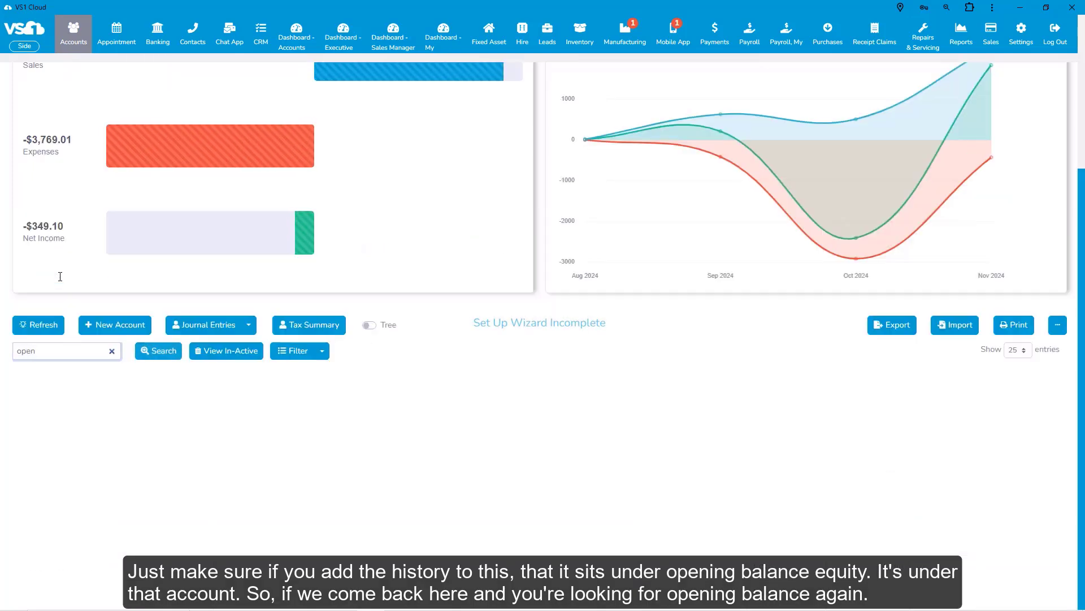
key("Return")
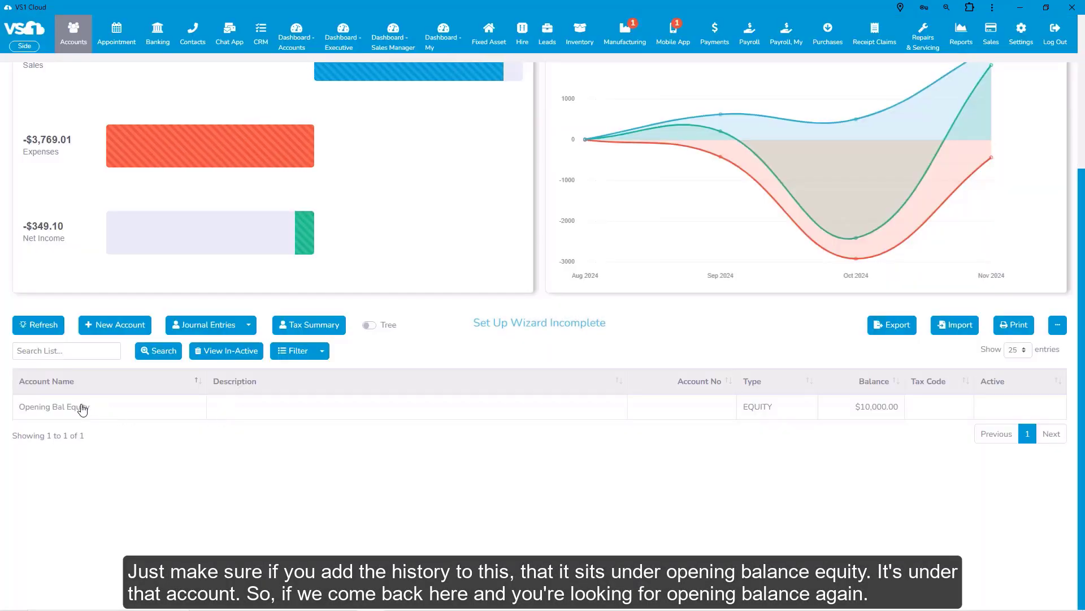
left_click(83, 407)
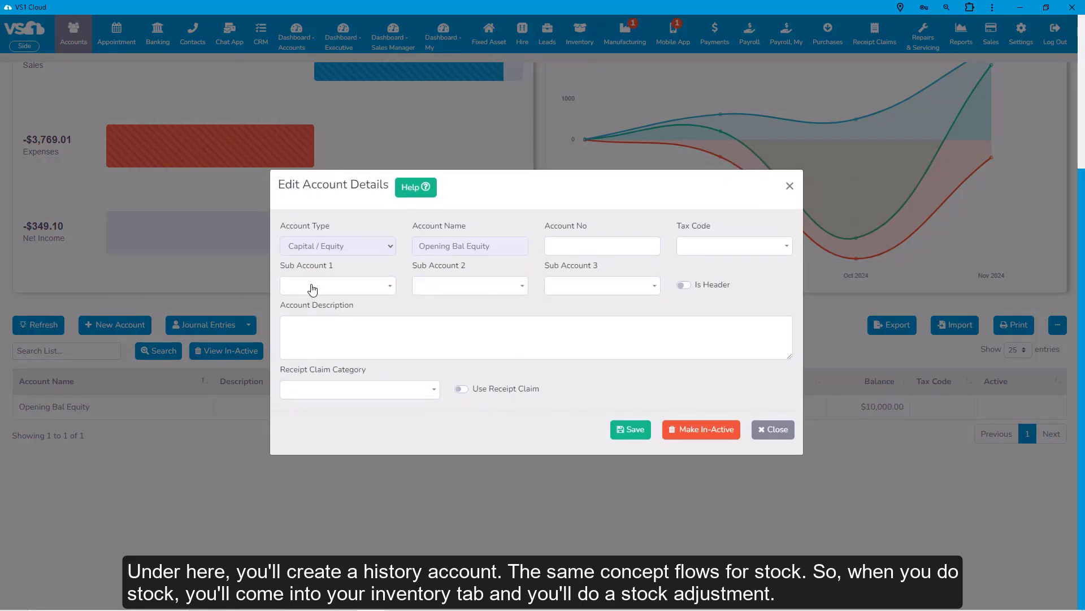
left_click(779, 430)
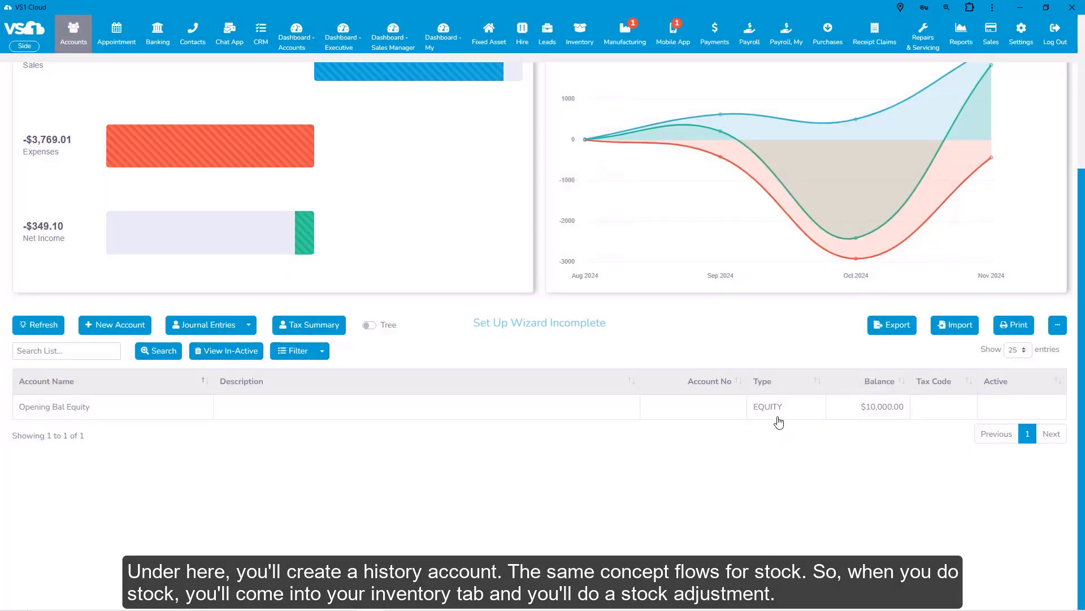
Start a new stock adjustment and choose Apples as the product to adjust.
left_click(578, 38)
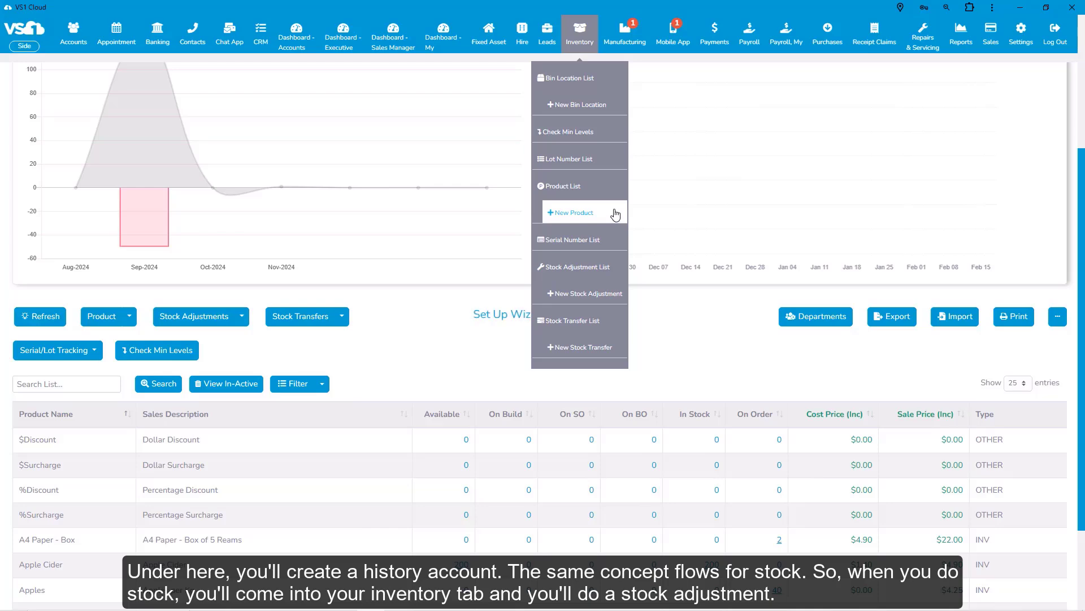
left_click(587, 299)
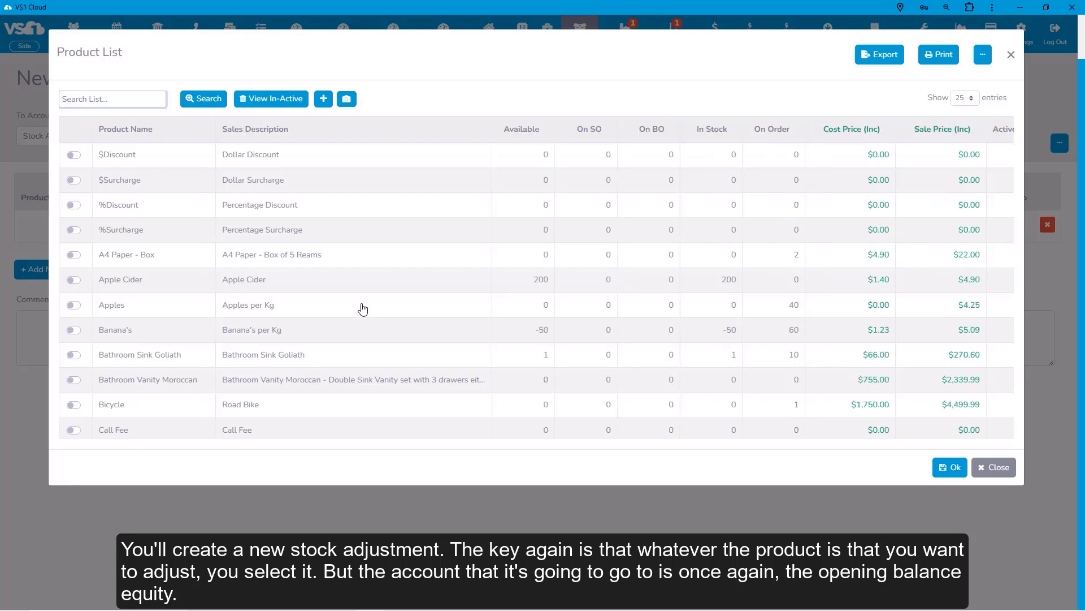
left_click(141, 309)
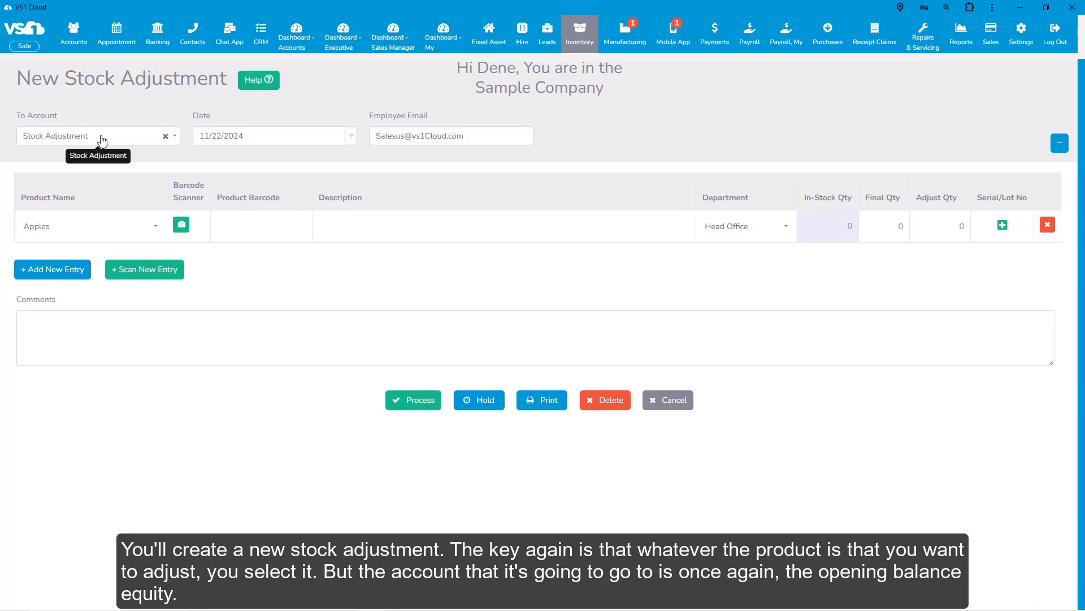
Set the stock adjustment's target account to Opening Bal Equity and its date to 10/31/2024.
left_click(165, 136)
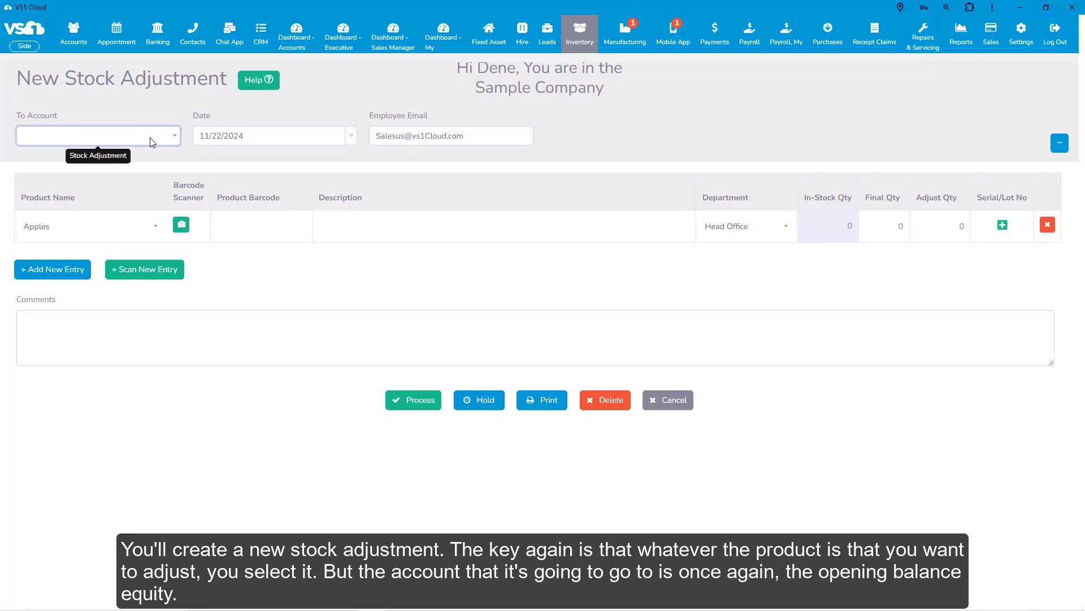
left_click(152, 141)
type("open")
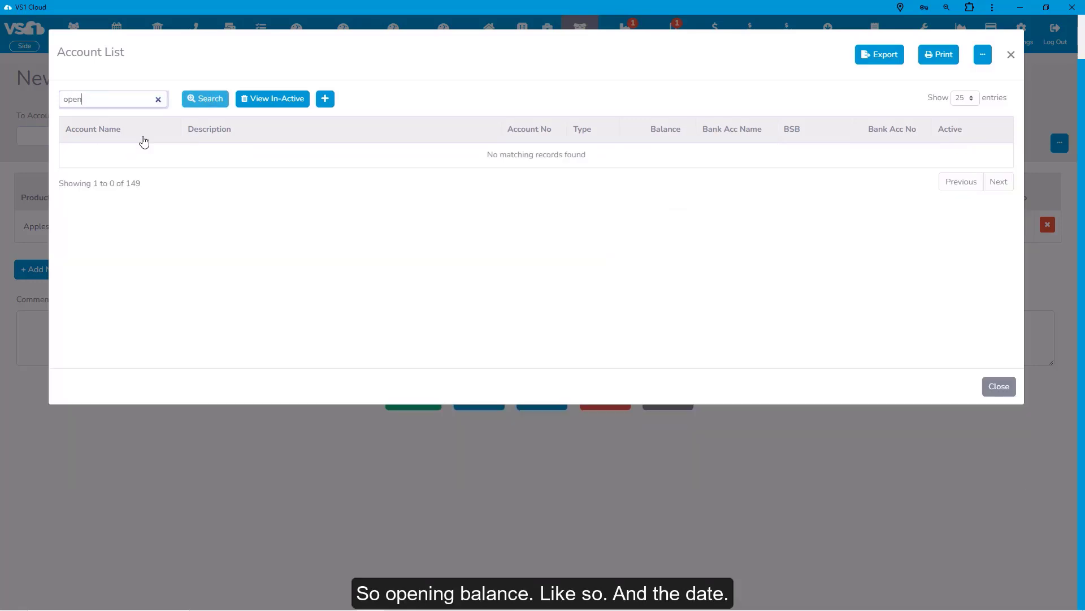
key("Return")
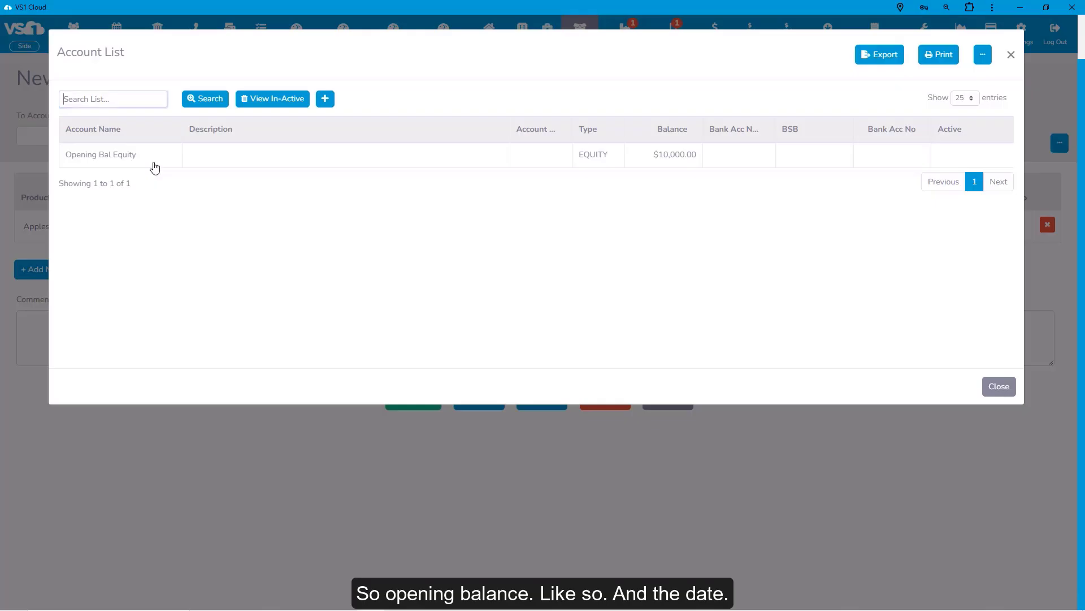
left_click(120, 159)
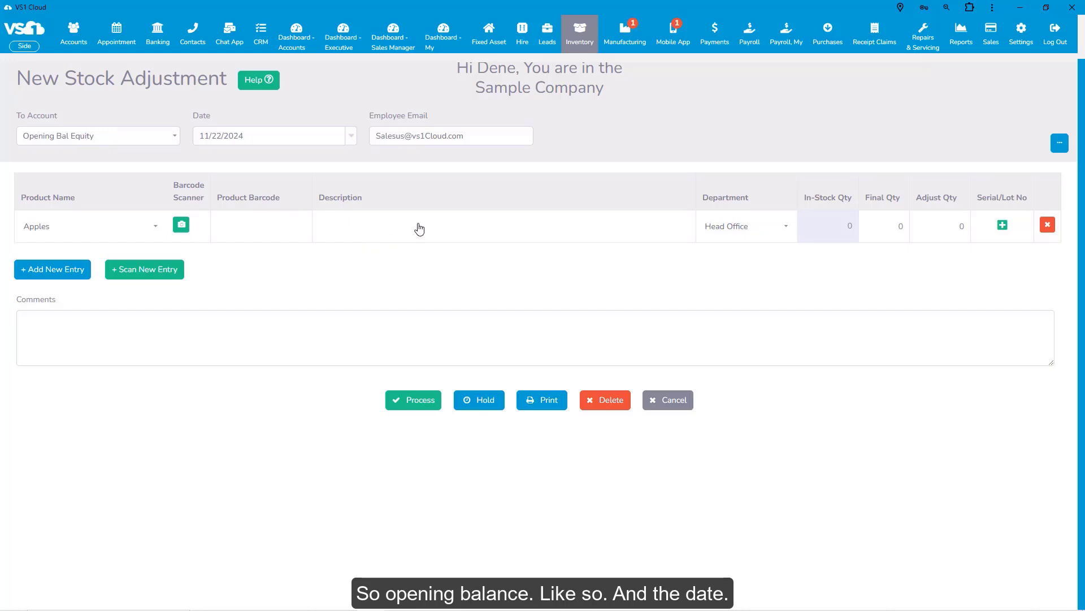
left_click(351, 144)
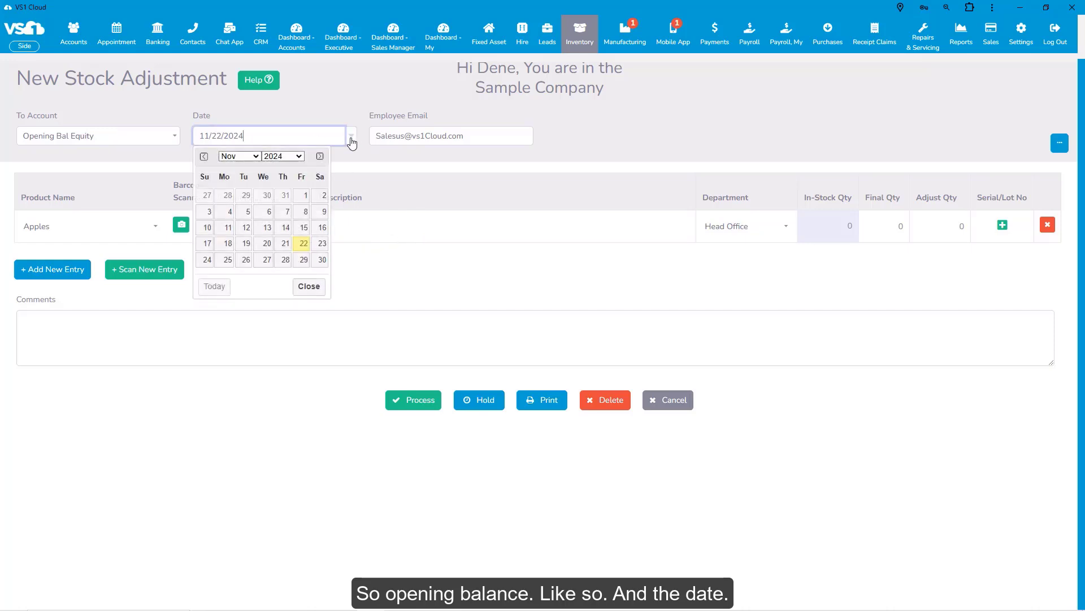
left_click(286, 196)
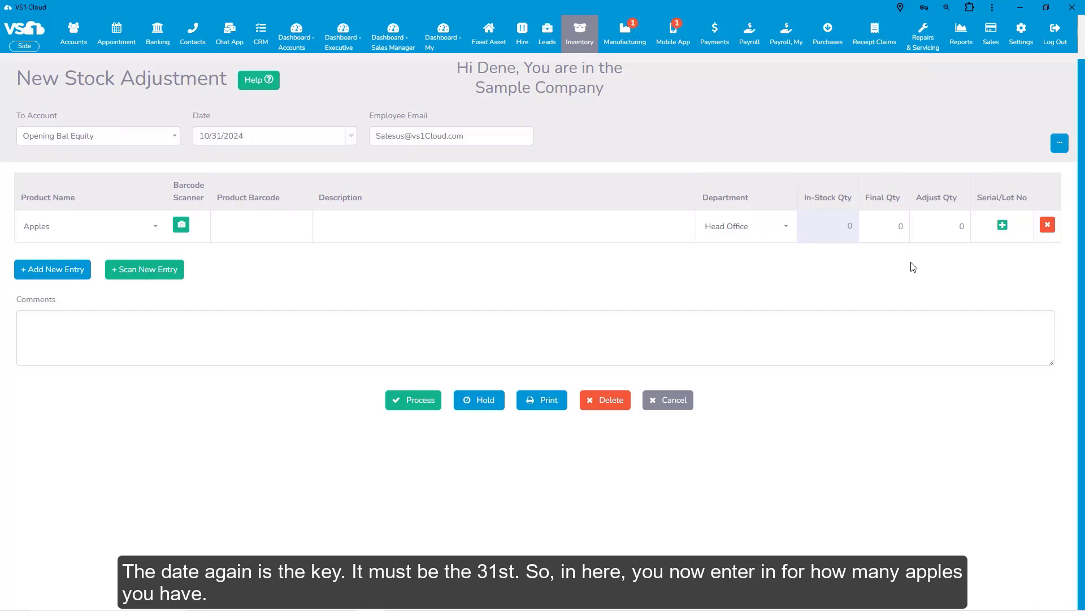
Set the final quantity of Apples to 200 and leave the stock adjustment without saving it.
left_click(893, 226)
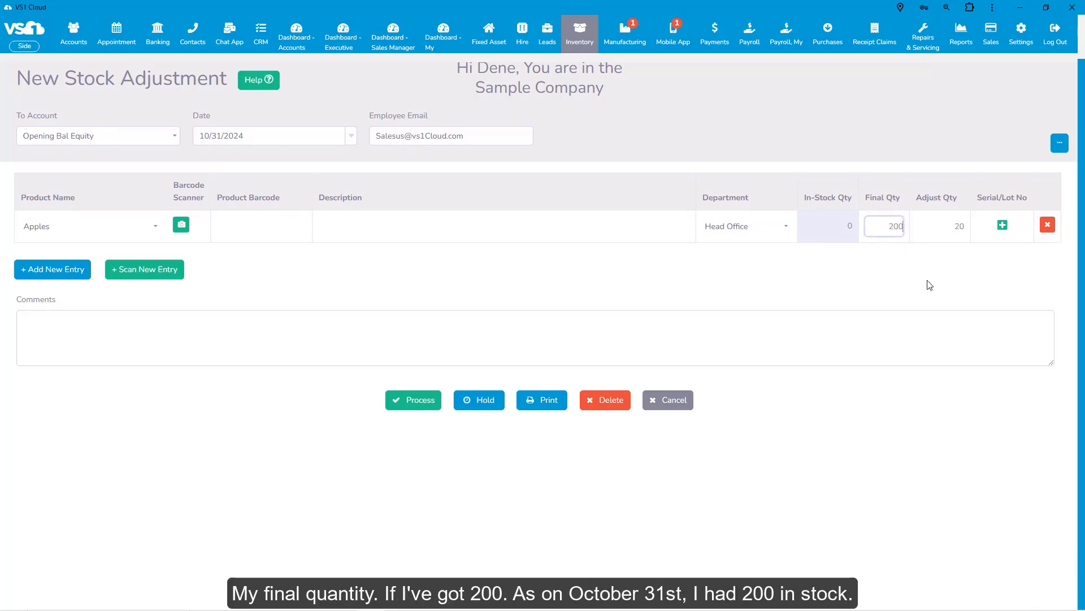
type("200")
key("Tab")
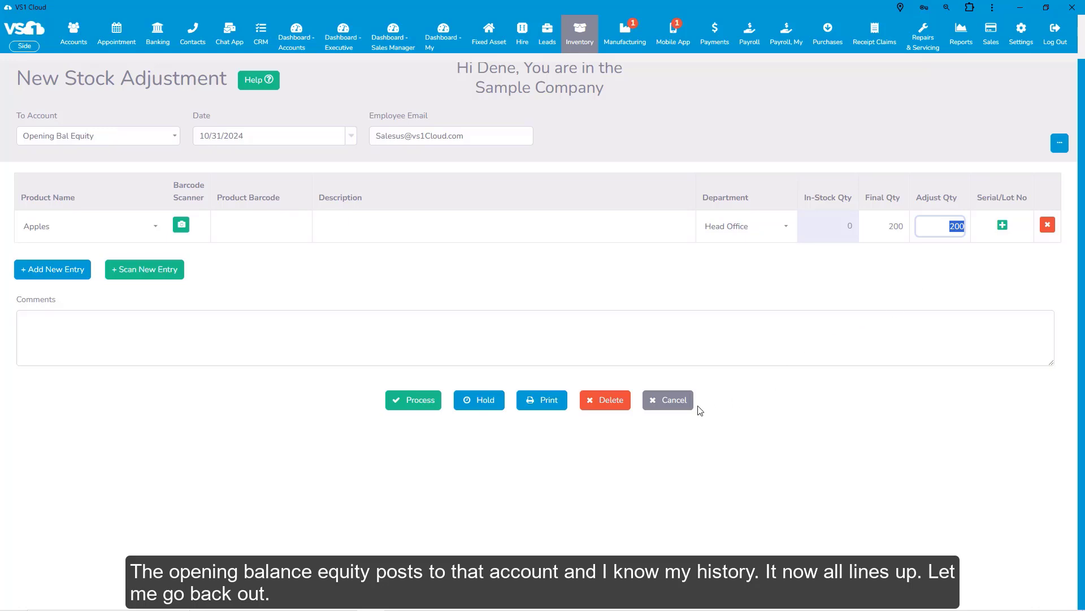
left_click(675, 403)
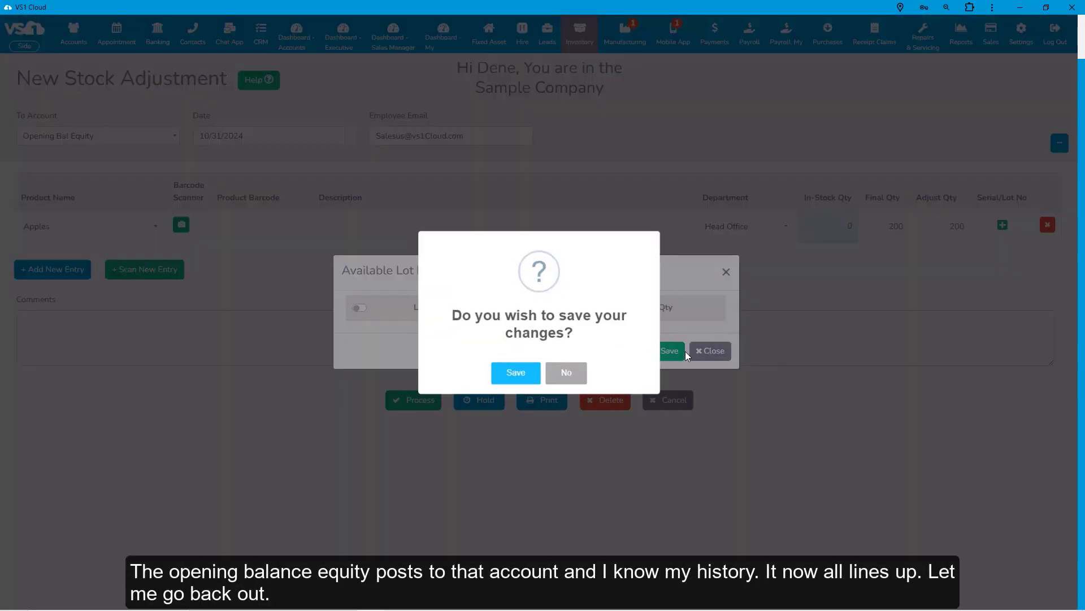
left_click(581, 379)
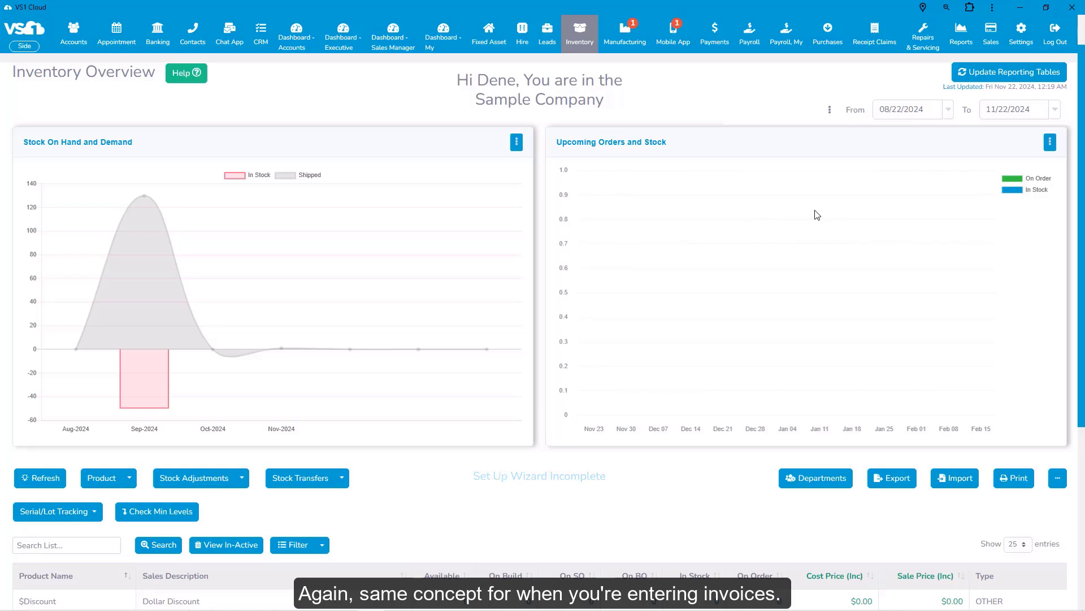
Start a new invoice for the customer Dino's Diggers Inc from the Invoice List and discard it without choosing a product.
mouse_move(996, 39)
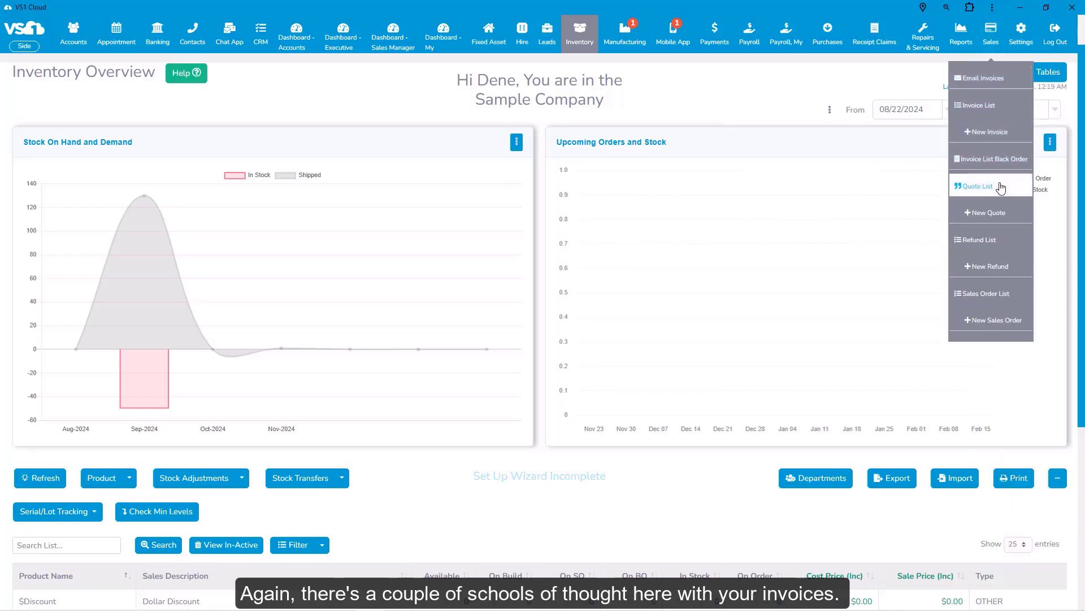
left_click(981, 106)
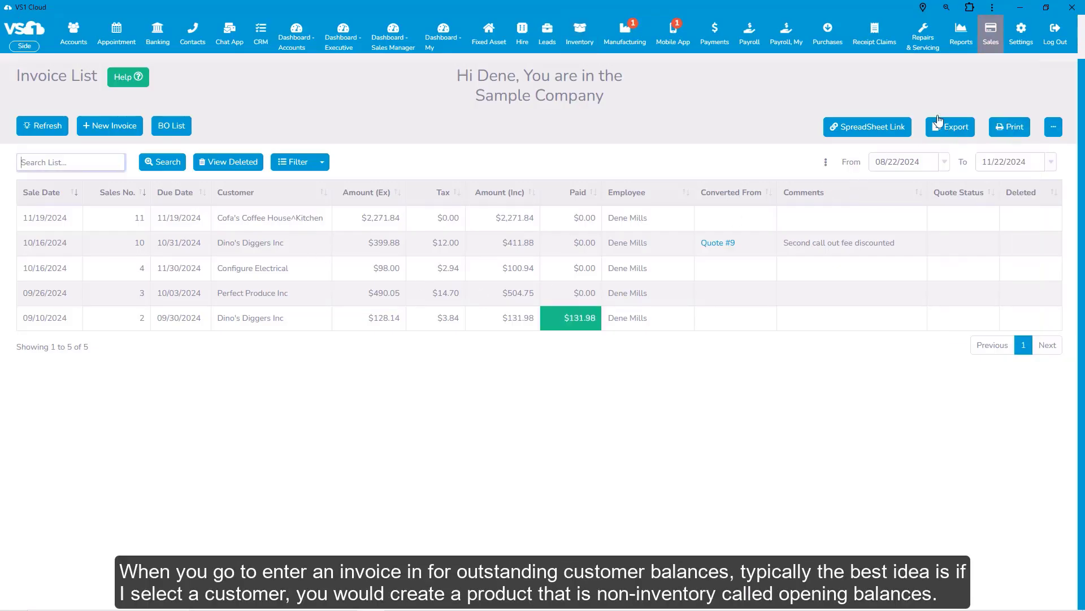
left_click(106, 126)
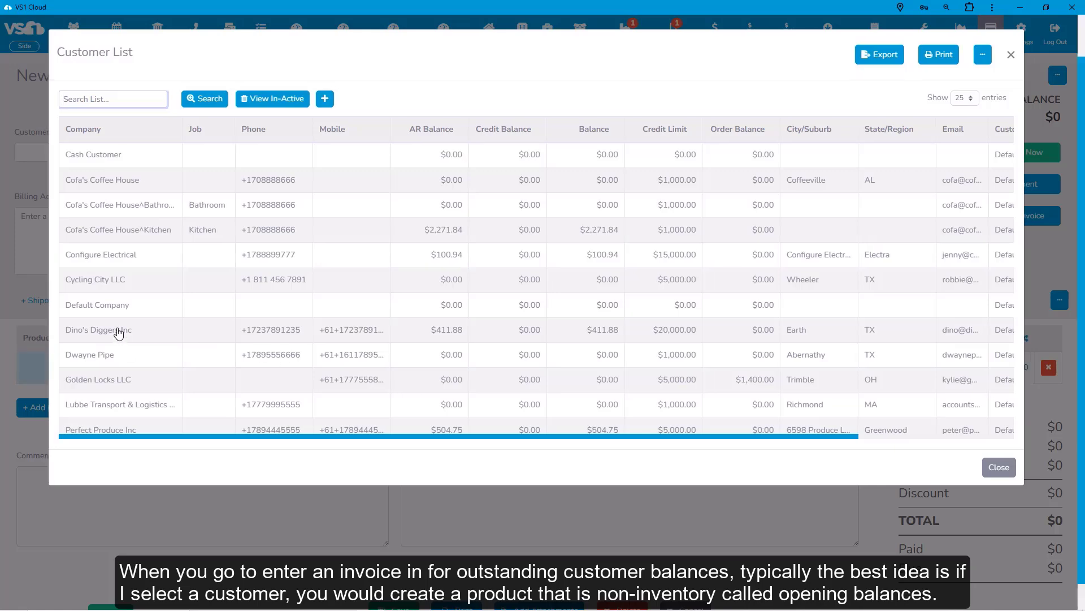
left_click(116, 330)
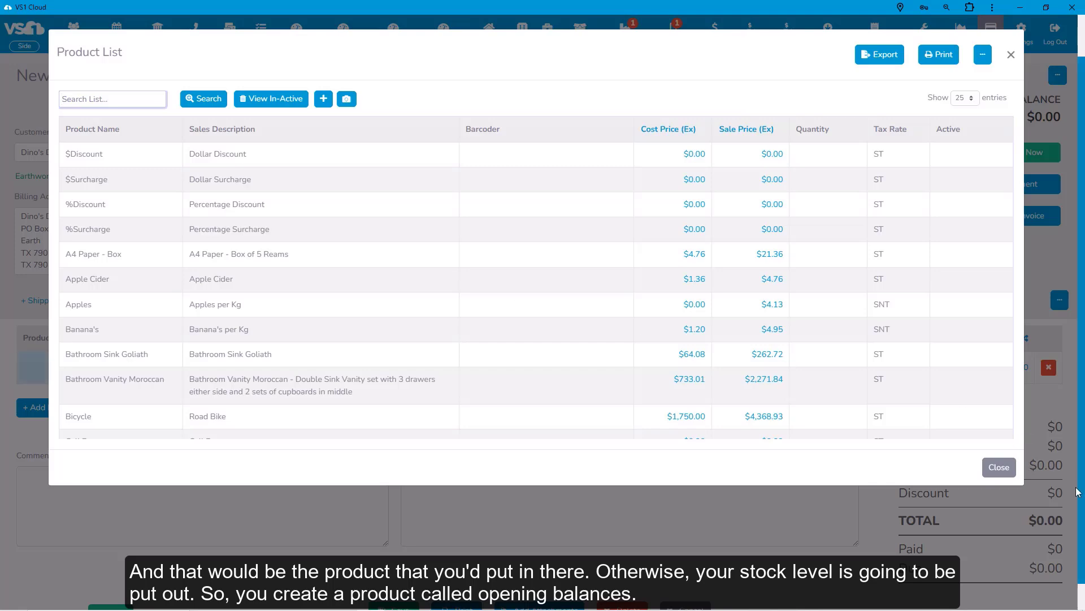
left_click(999, 467)
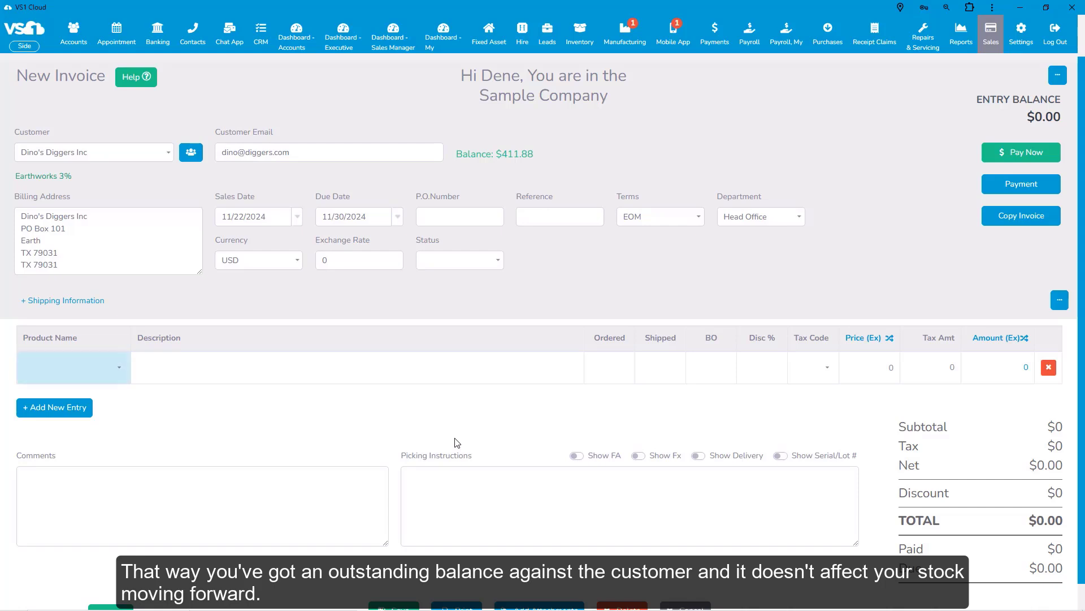
left_click(700, 607)
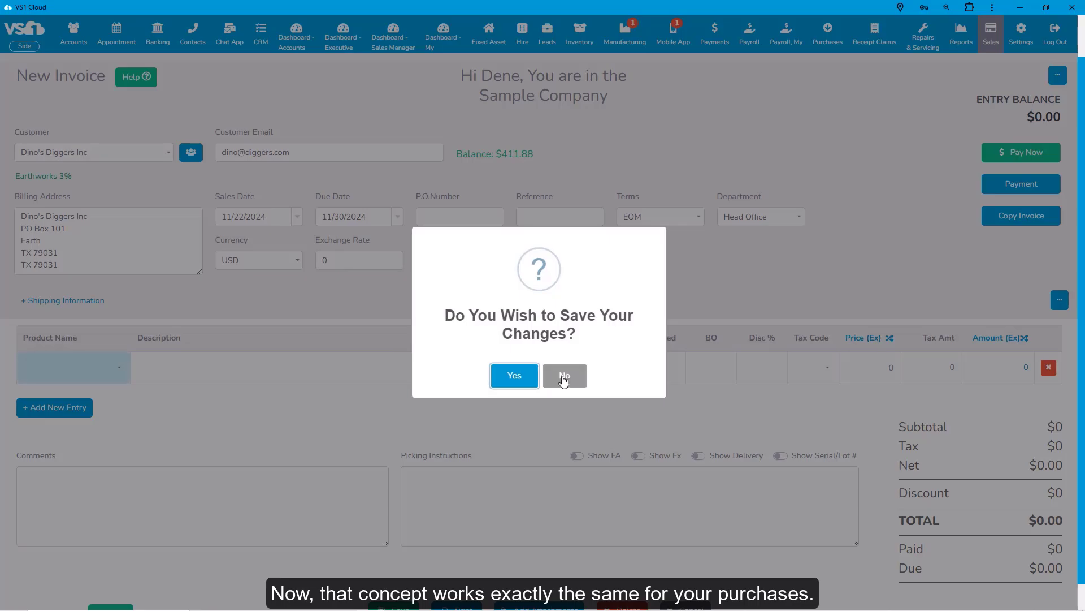
left_click(564, 379)
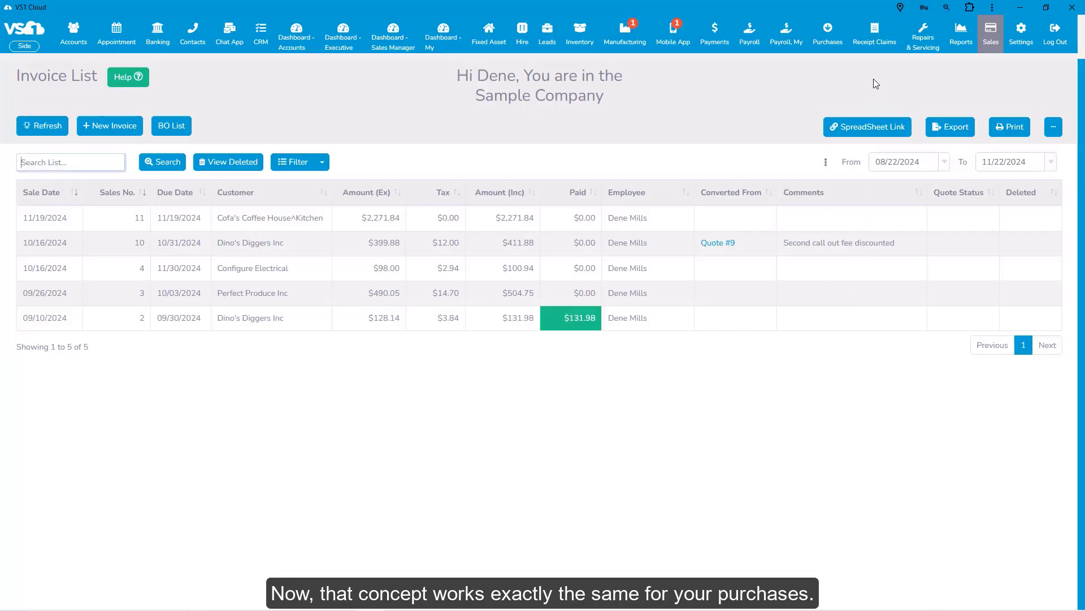
Open the Purchase Order List to view the existing purchase orders.
mouse_move(827, 42)
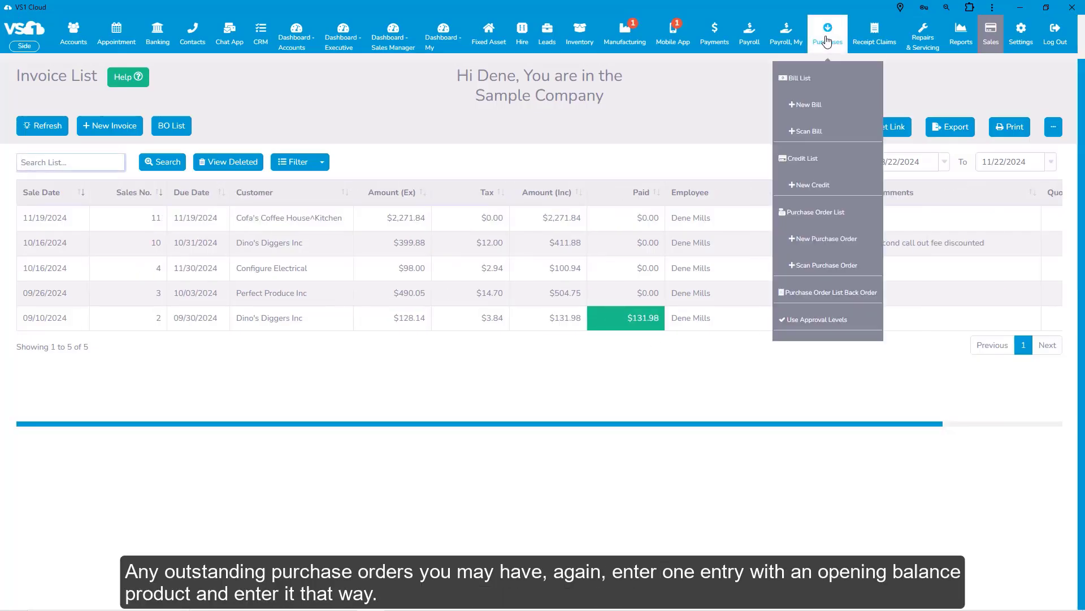
left_click(818, 211)
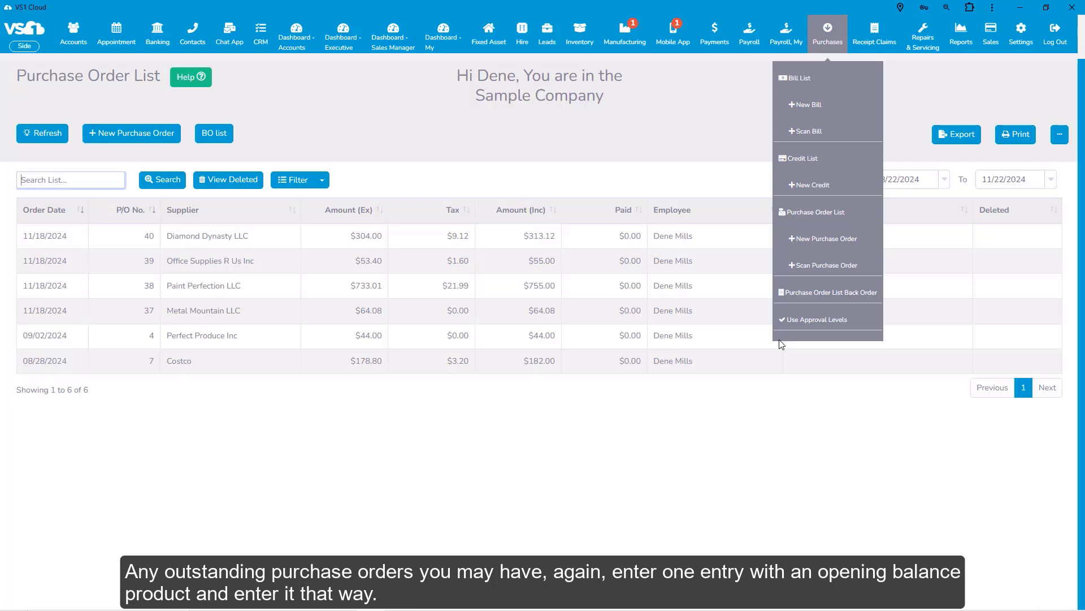
Start a new inventory product and name it Open Balance History.
mouse_move(578, 38)
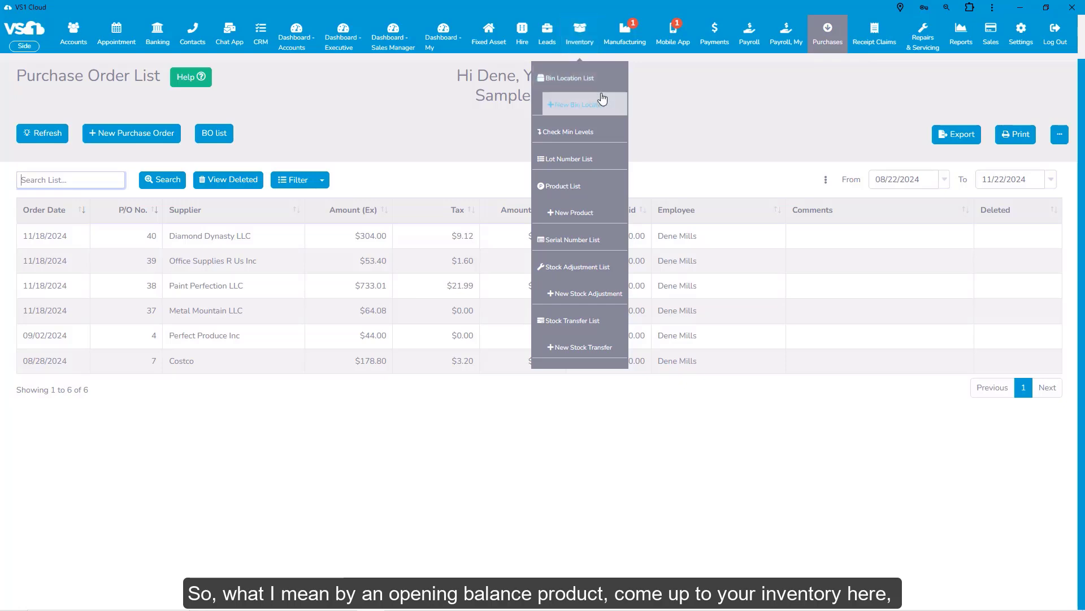
left_click(591, 214)
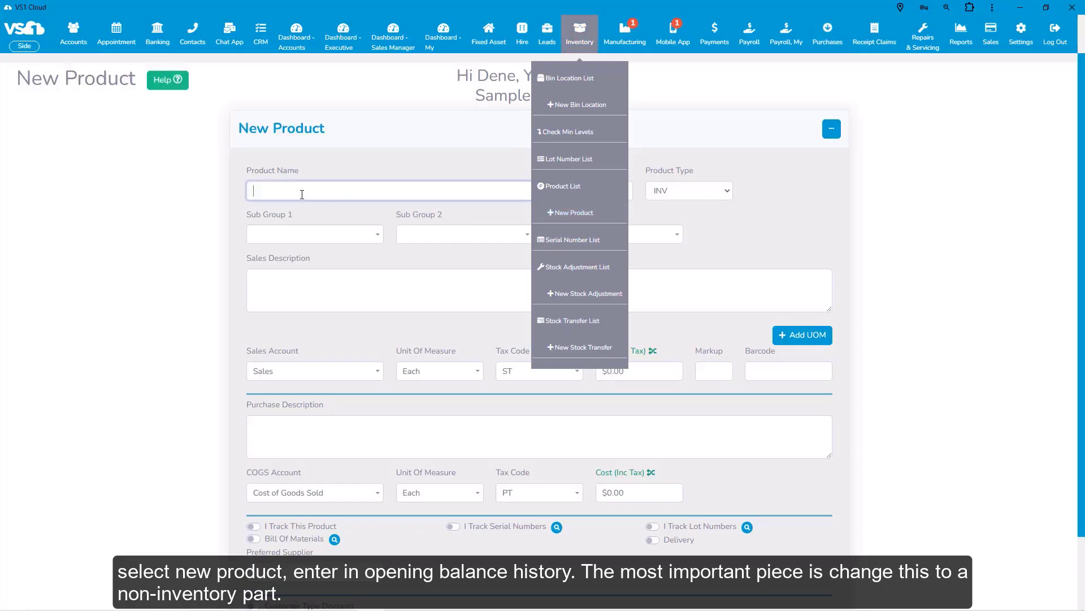
type("Open Balance History")
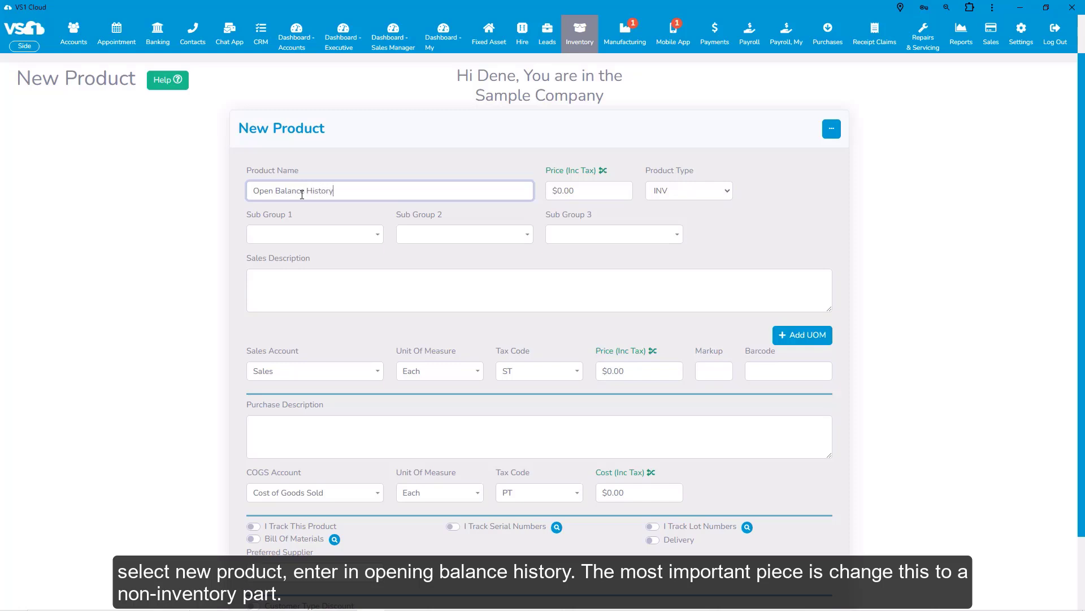
key("Tab")
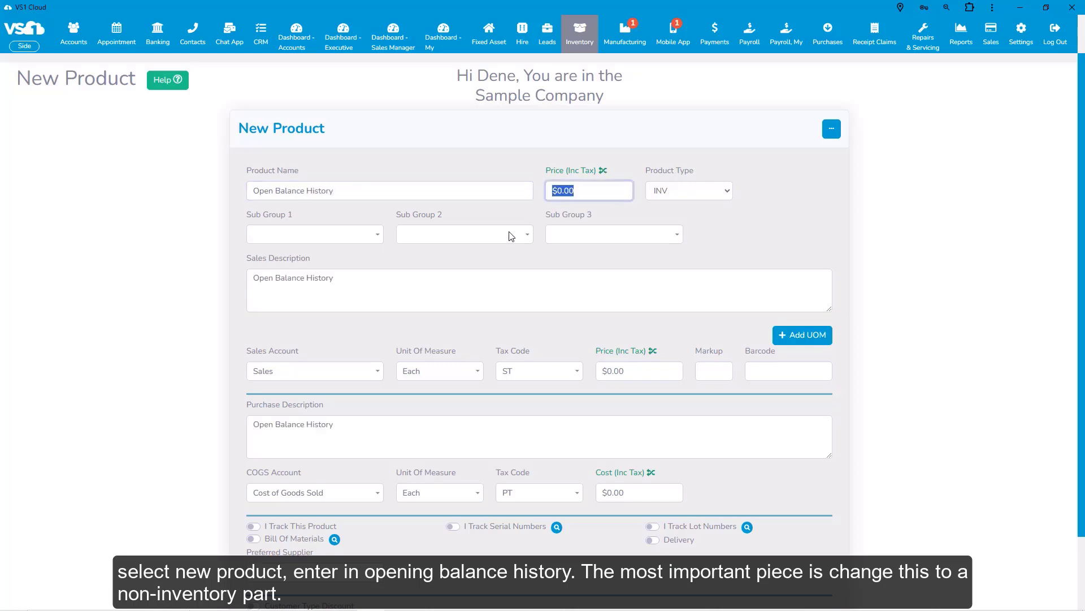
Set the product type of Open Balance History to NONINV and save the product.
left_click(726, 191)
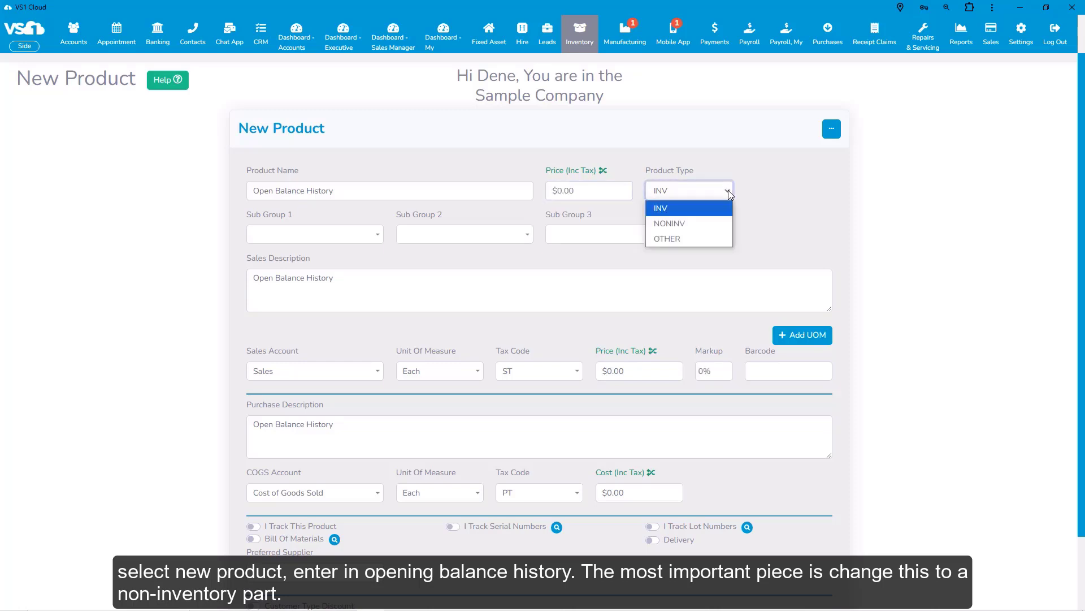
left_click(690, 225)
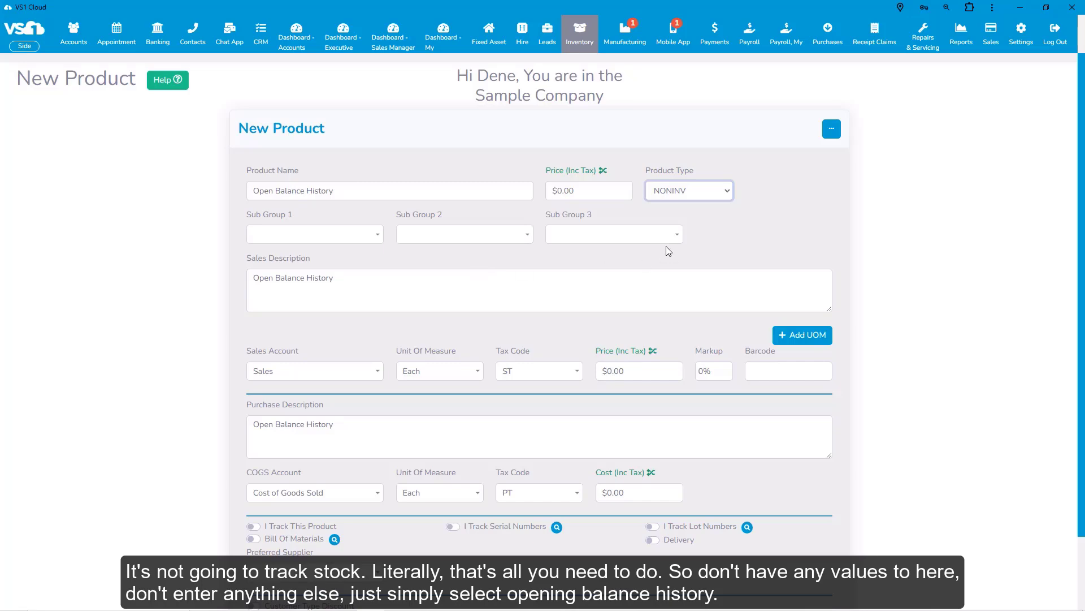
scroll(600, 351, "down", 2)
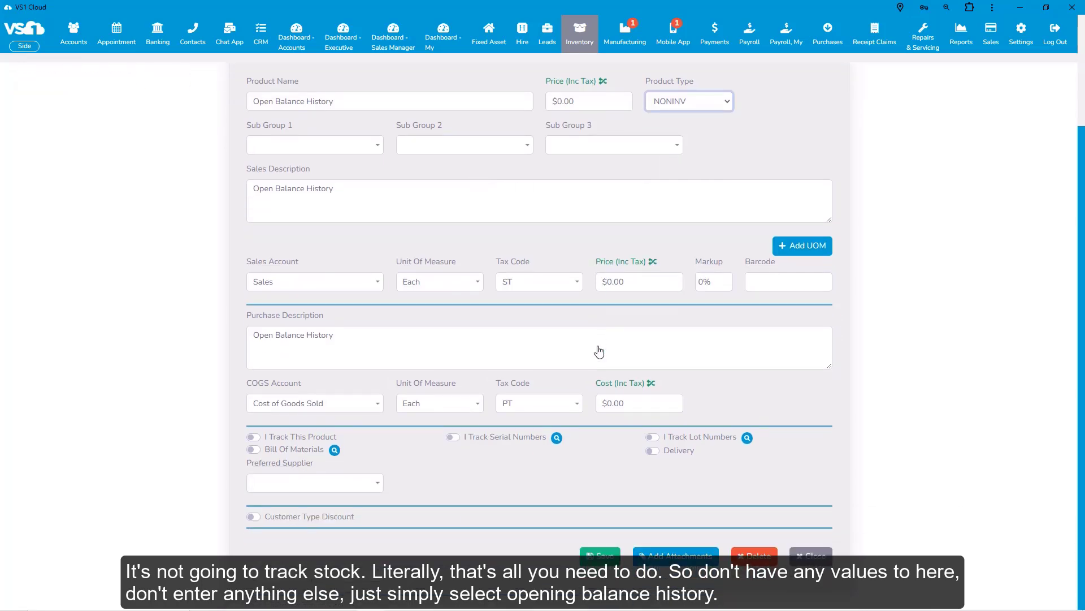
scroll(600, 346, "up", 2)
scroll(602, 396, "down", 2)
left_click(603, 558)
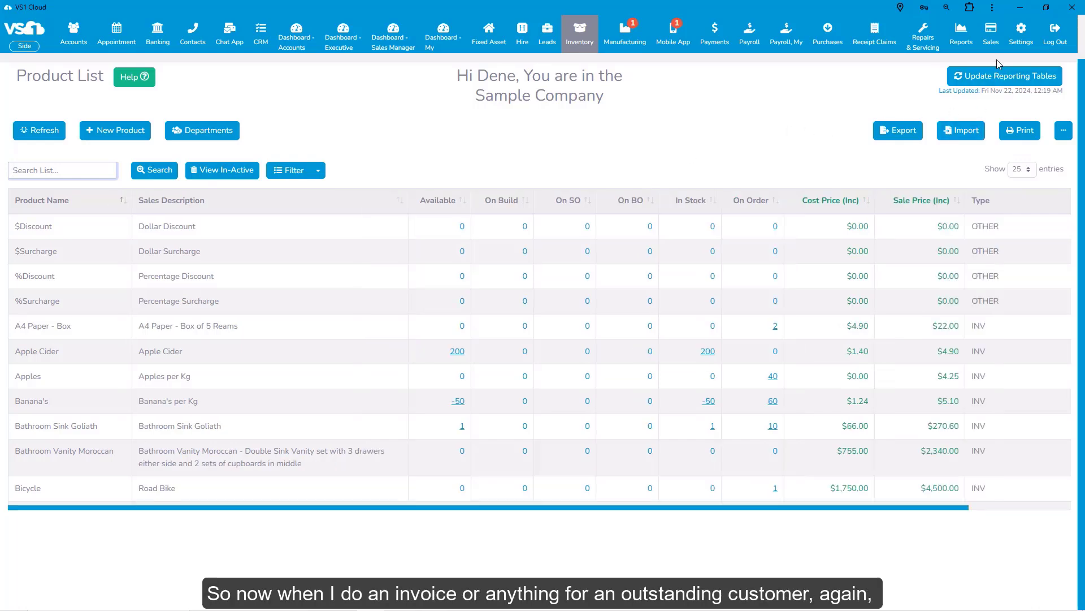
Start a new invoice for the customer Cofa's Coffee House and add the Open Balance History product to its first line.
mouse_move(991, 35)
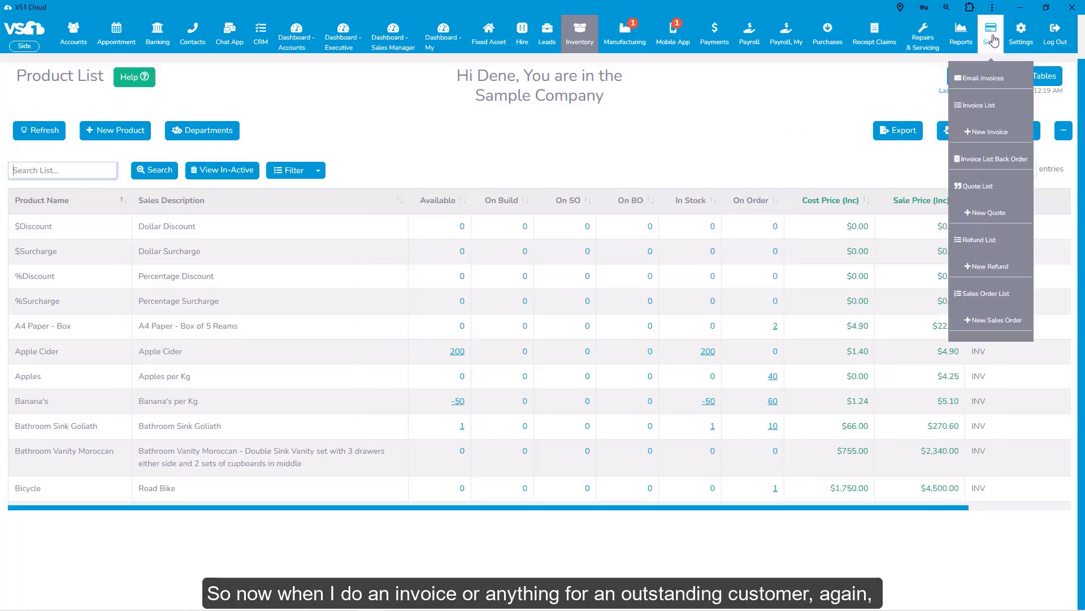
left_click(993, 138)
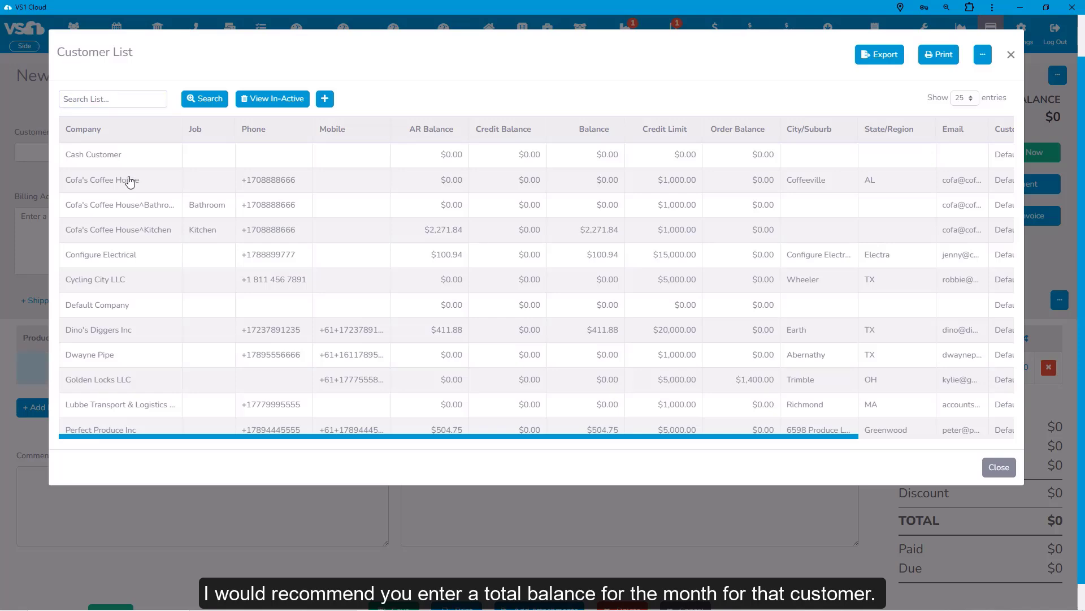
left_click(130, 181)
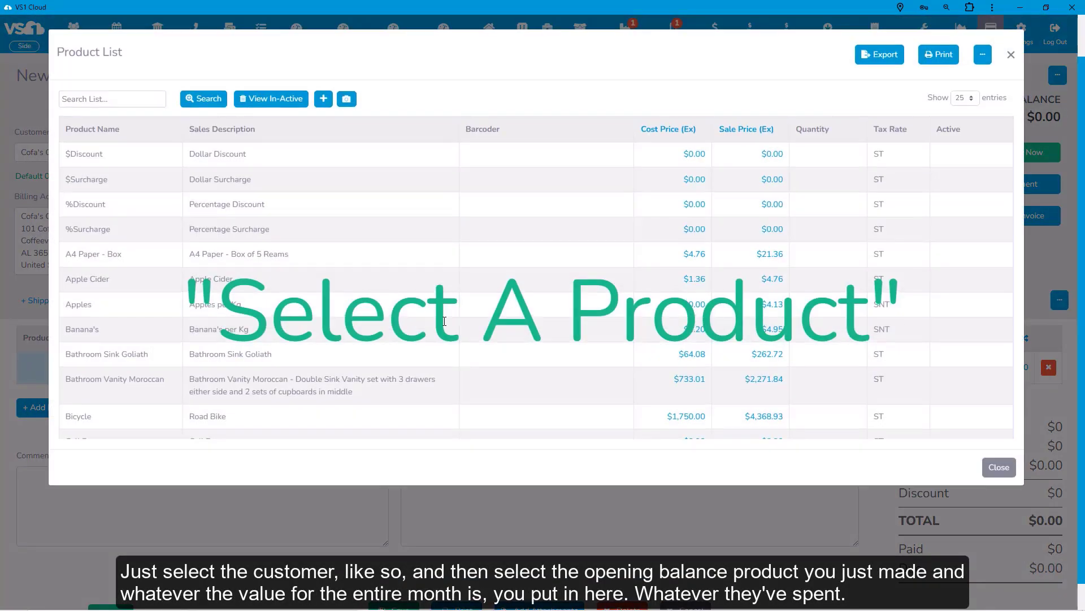
type("open")
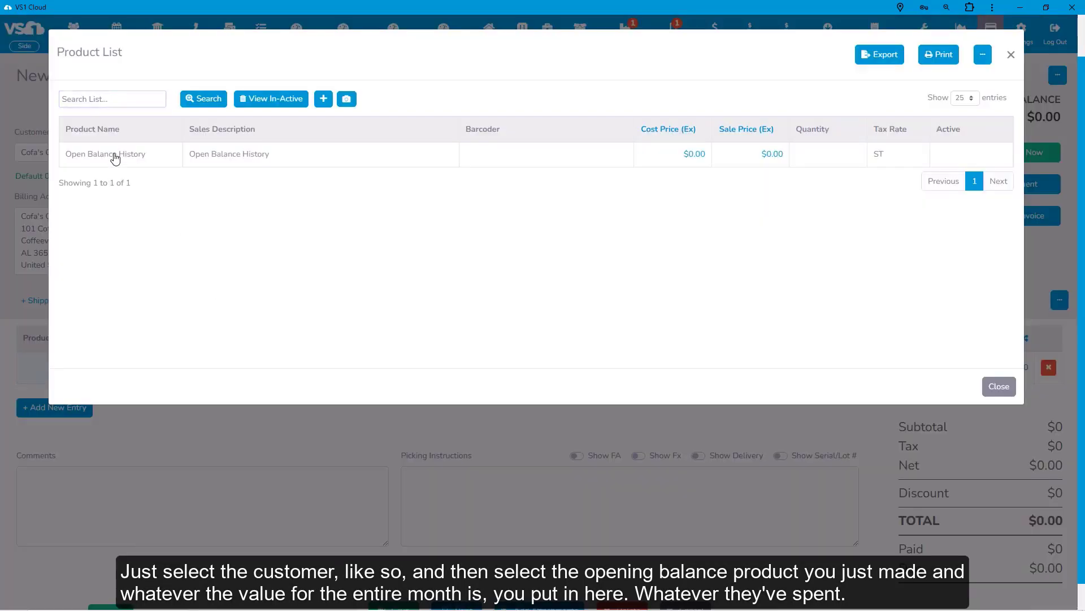
left_click(115, 159)
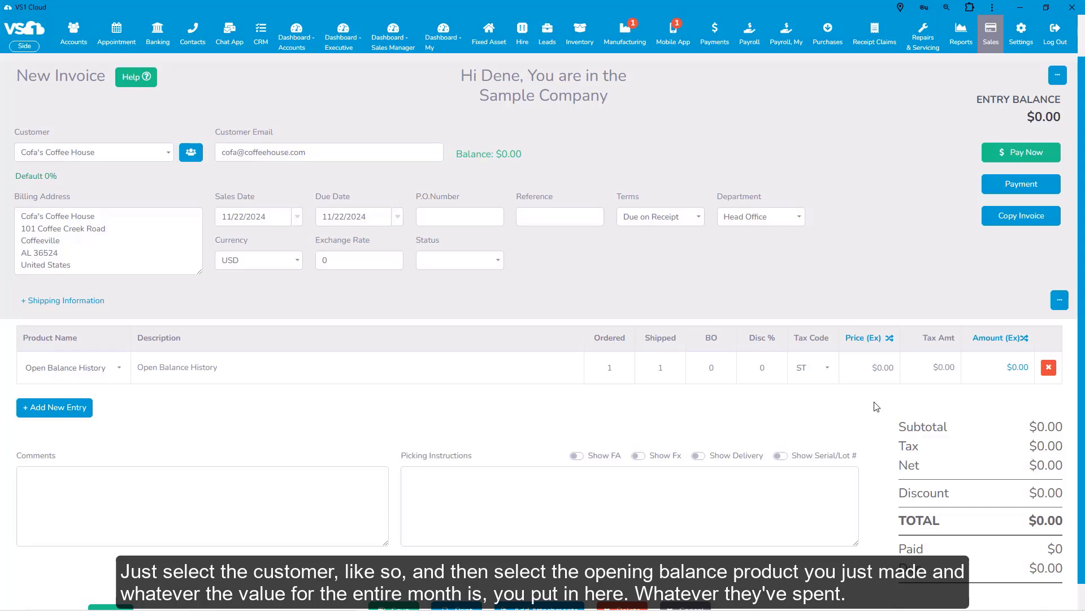
Set the Open Balance History line's price excluding tax to $300.00.
left_click(870, 367)
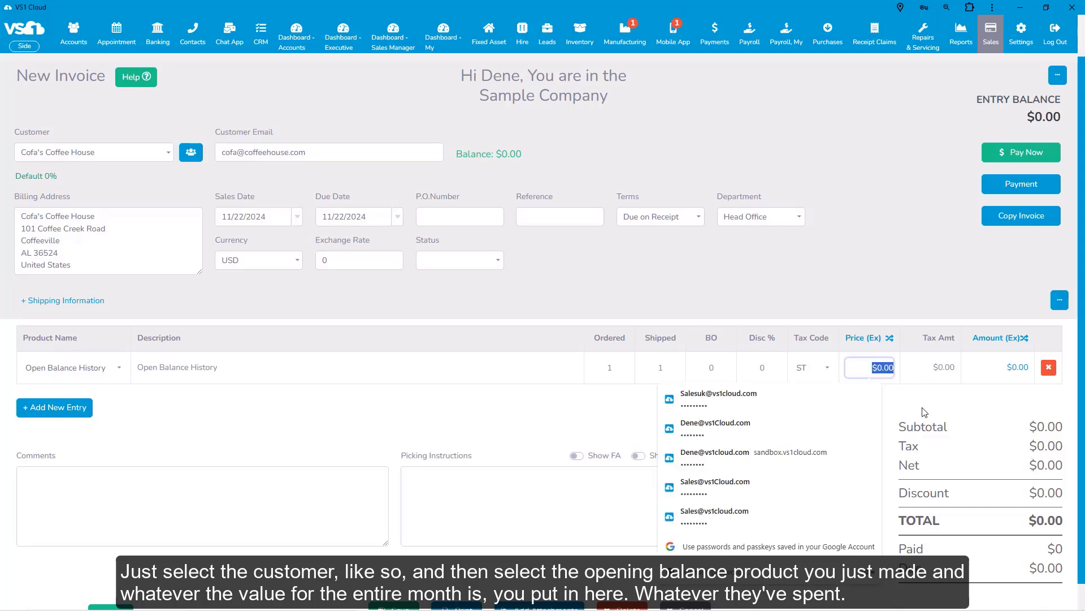
type("300")
key("Tab")
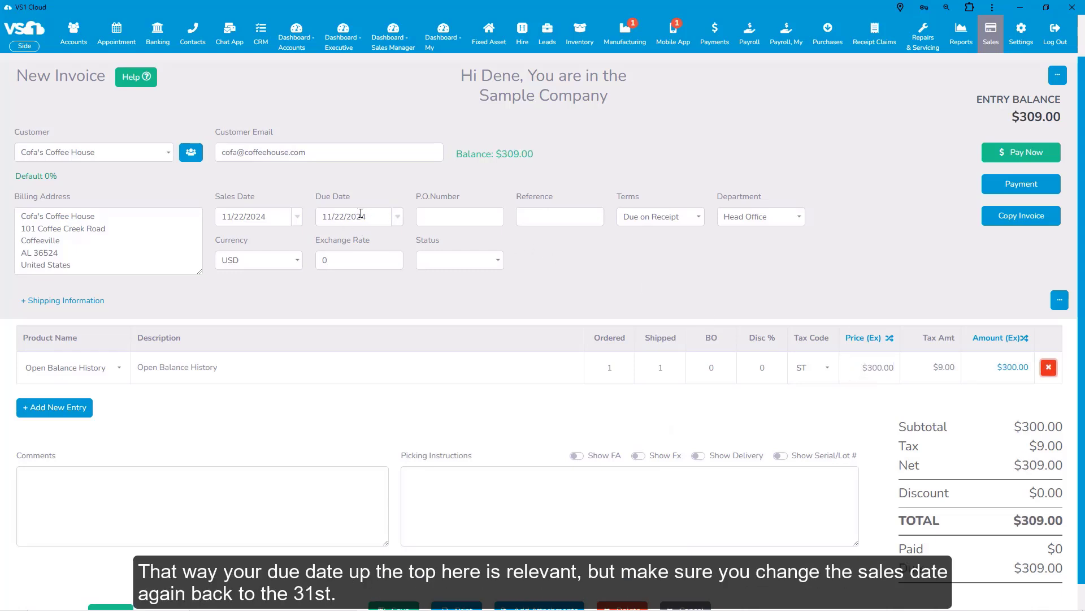
Set the invoice's sales date to 10/31/2024 and save the invoice.
left_click(297, 219)
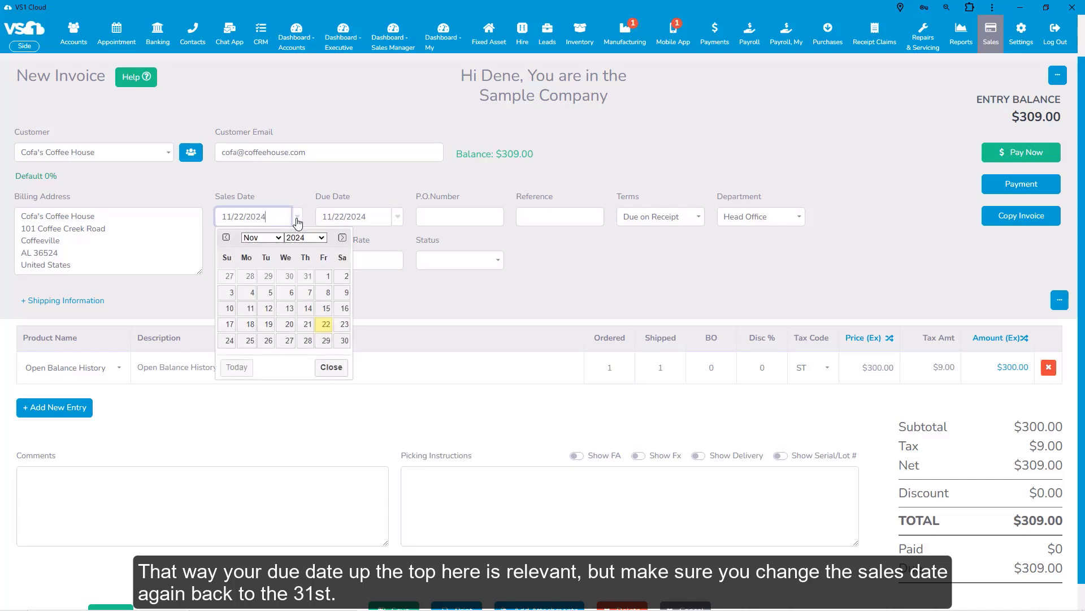
left_click(308, 276)
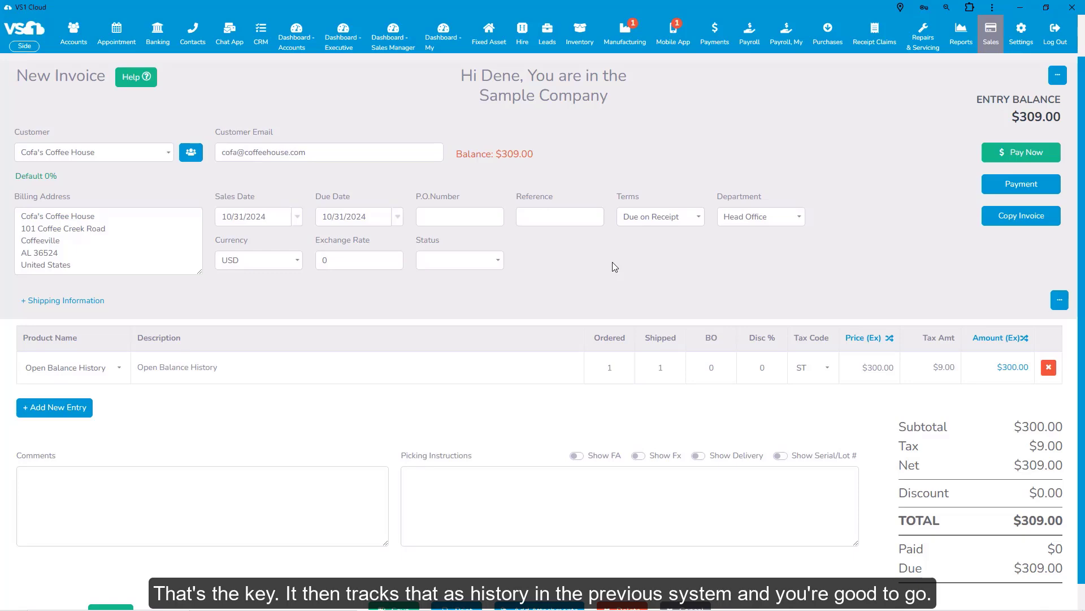
scroll(562, 280, "down", 1)
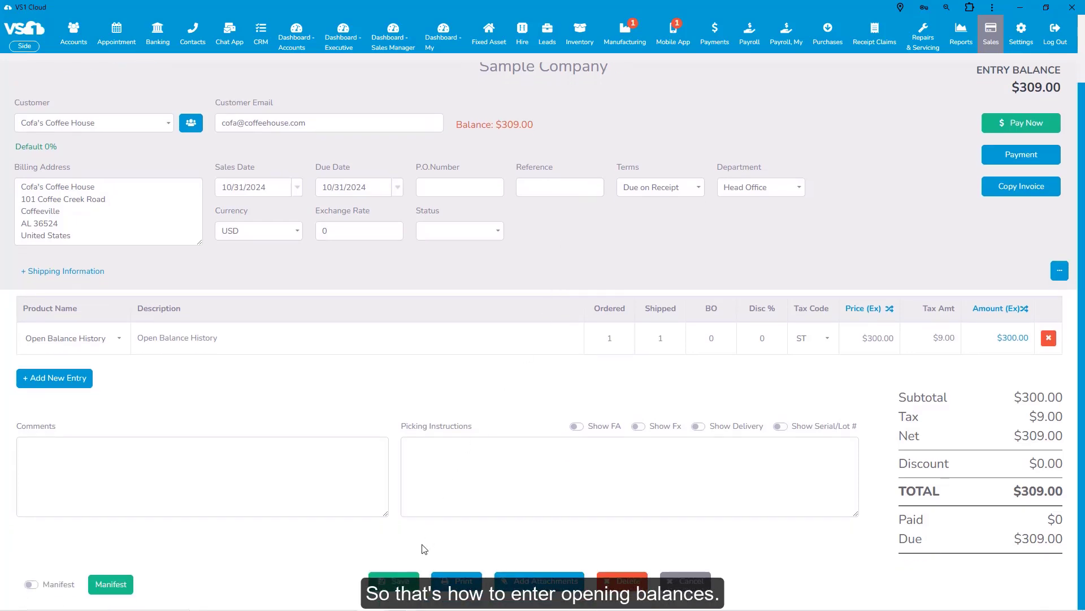
left_click(398, 582)
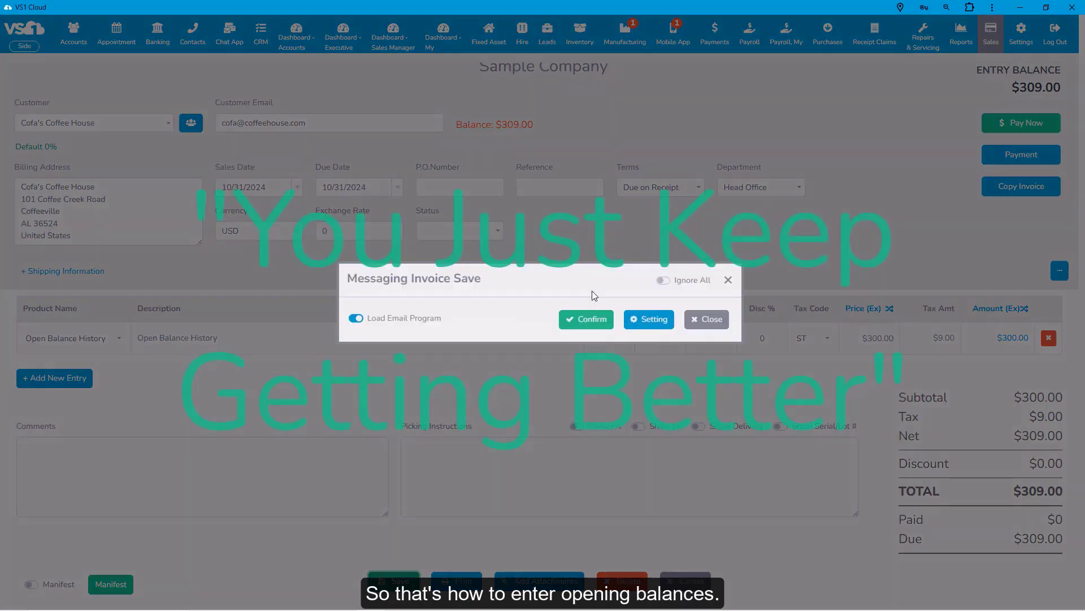